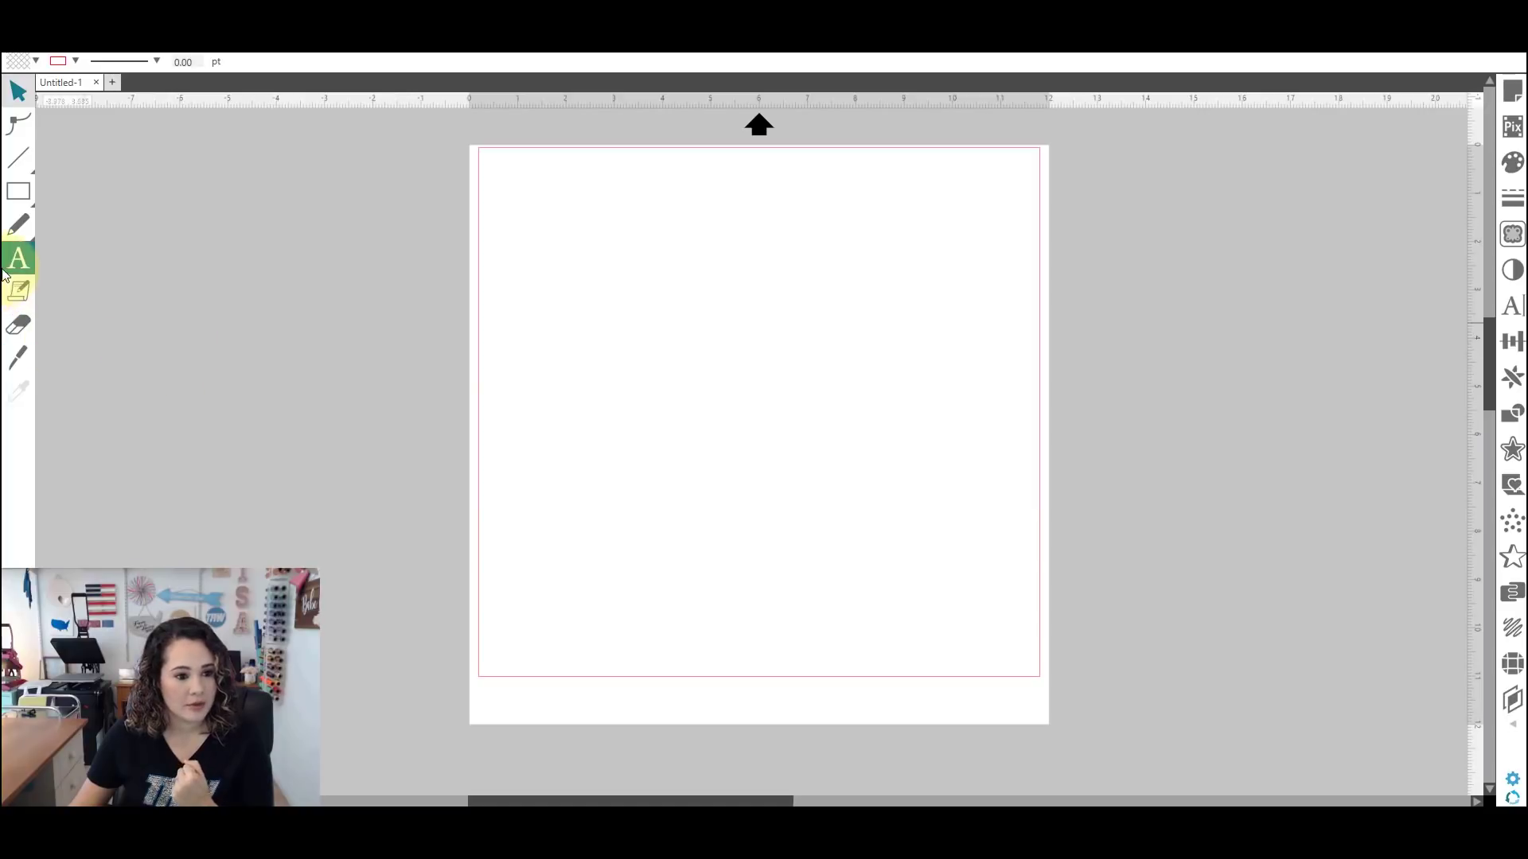
Add the text "lPm" to the page and set its font to TRW Elegant Font 06.
click(684, 340)
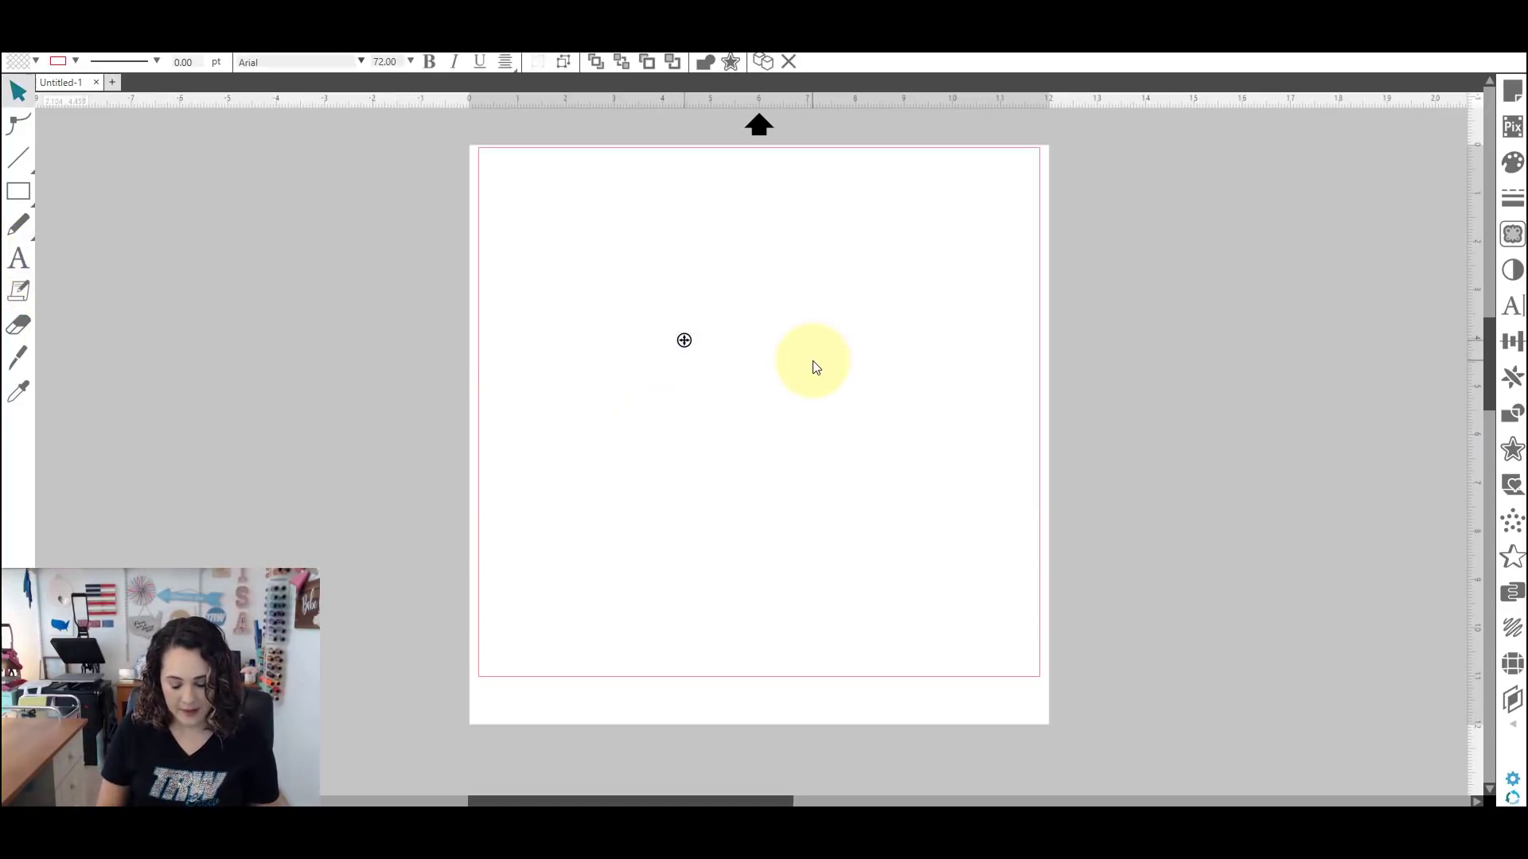
text(IP)
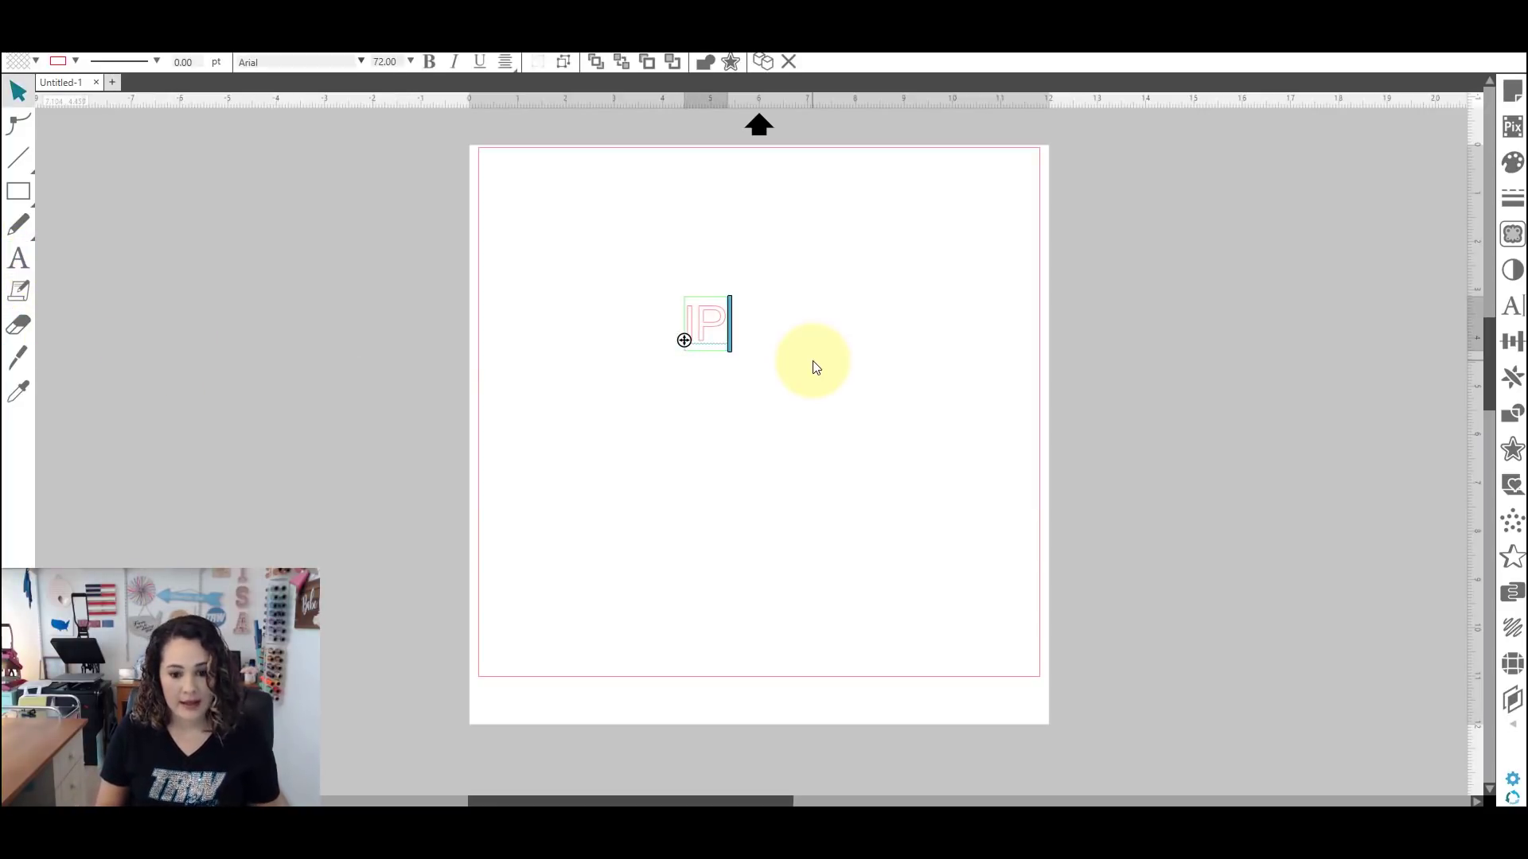
text(m)
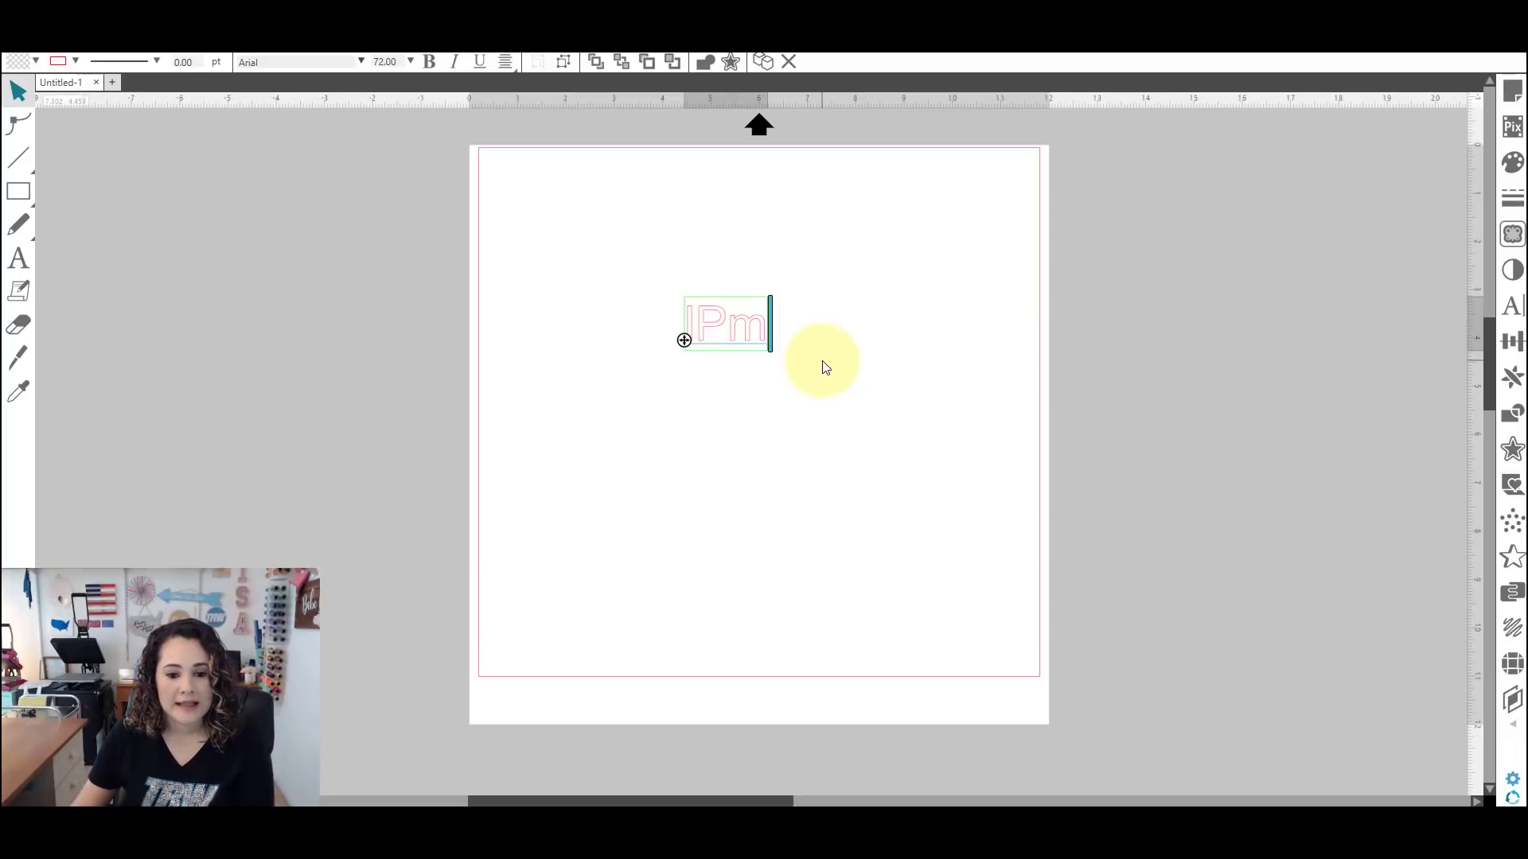
double_click(704, 308)
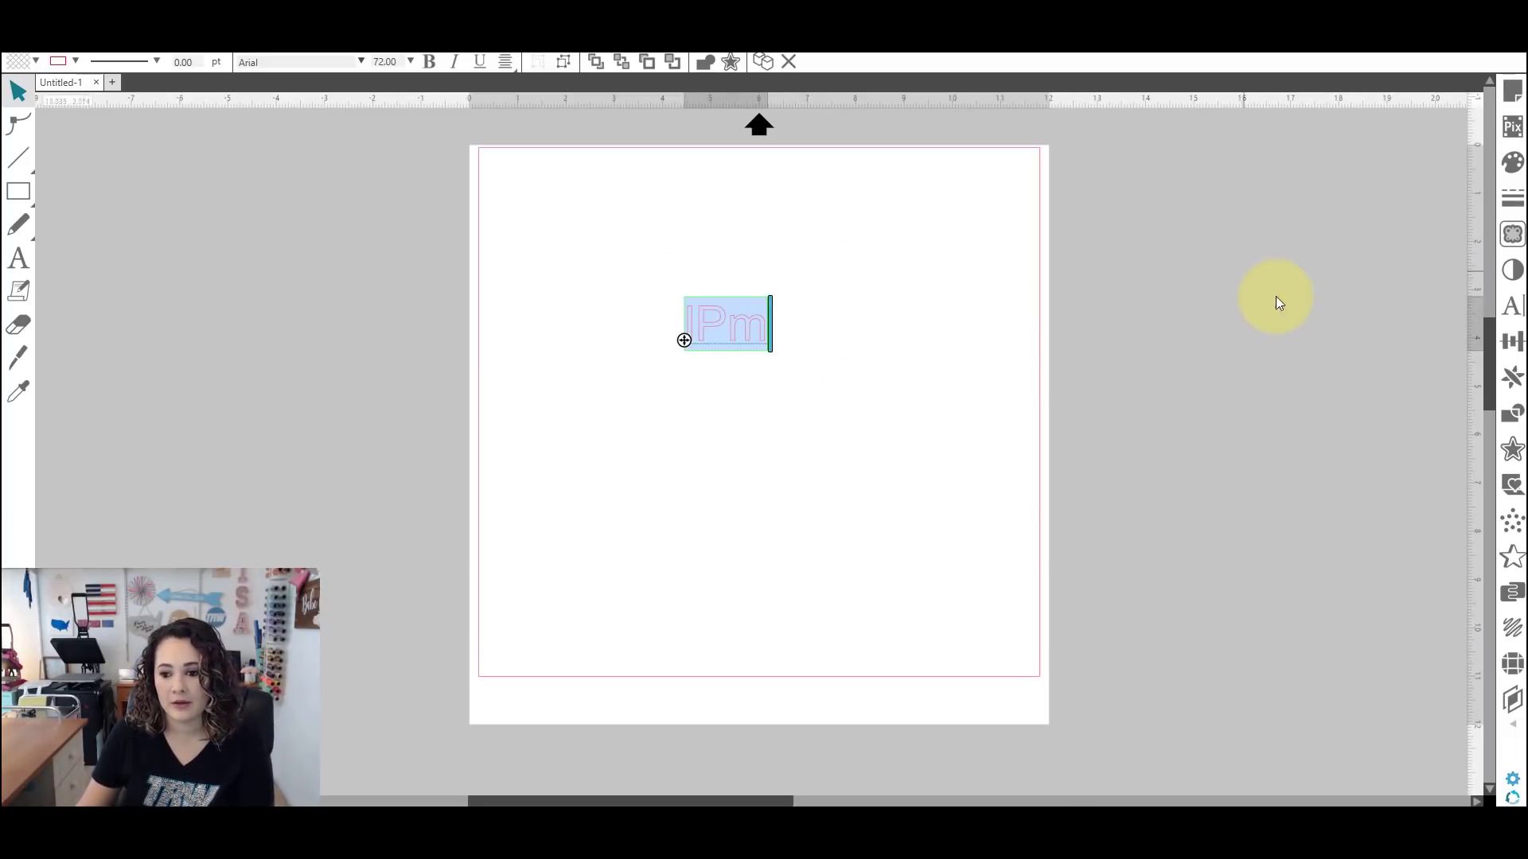
click(1511, 307)
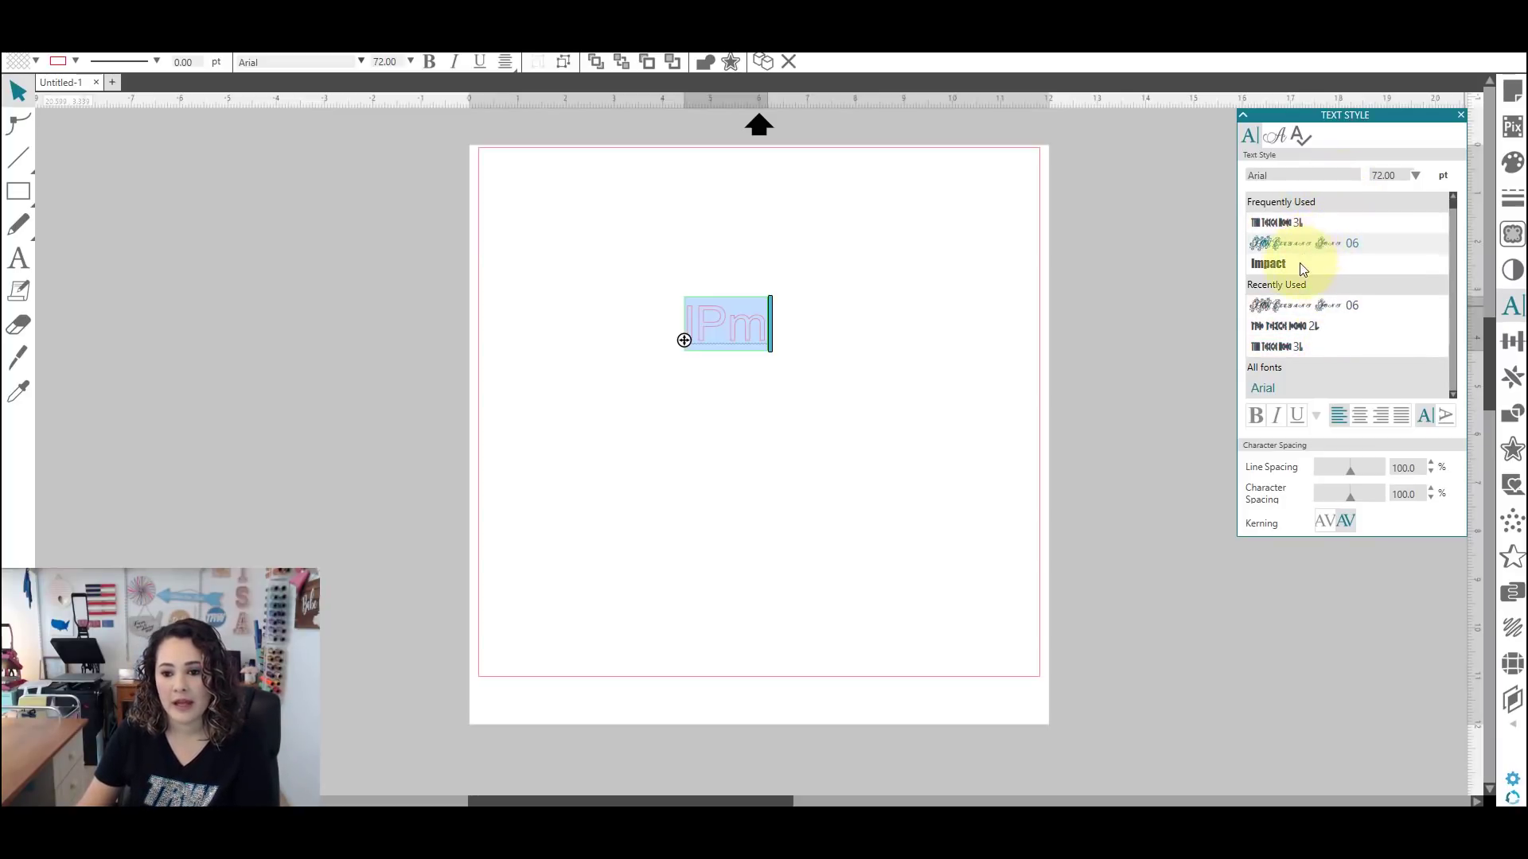
click(1308, 308)
click(881, 463)
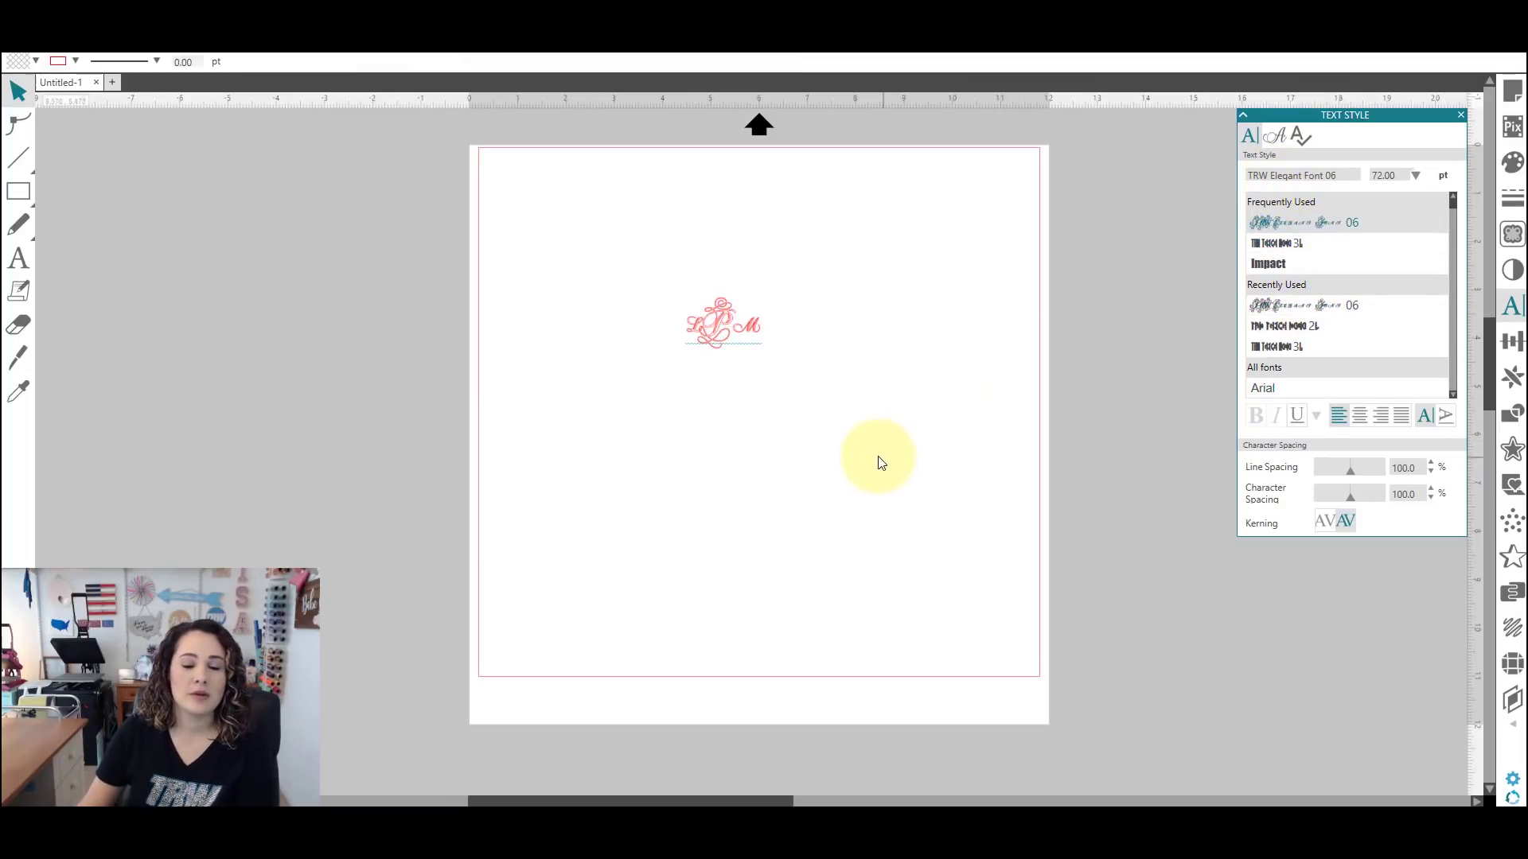
Enlarge the monogram text to about 6.5 in wide and move it near the middle of the page.
click(702, 347)
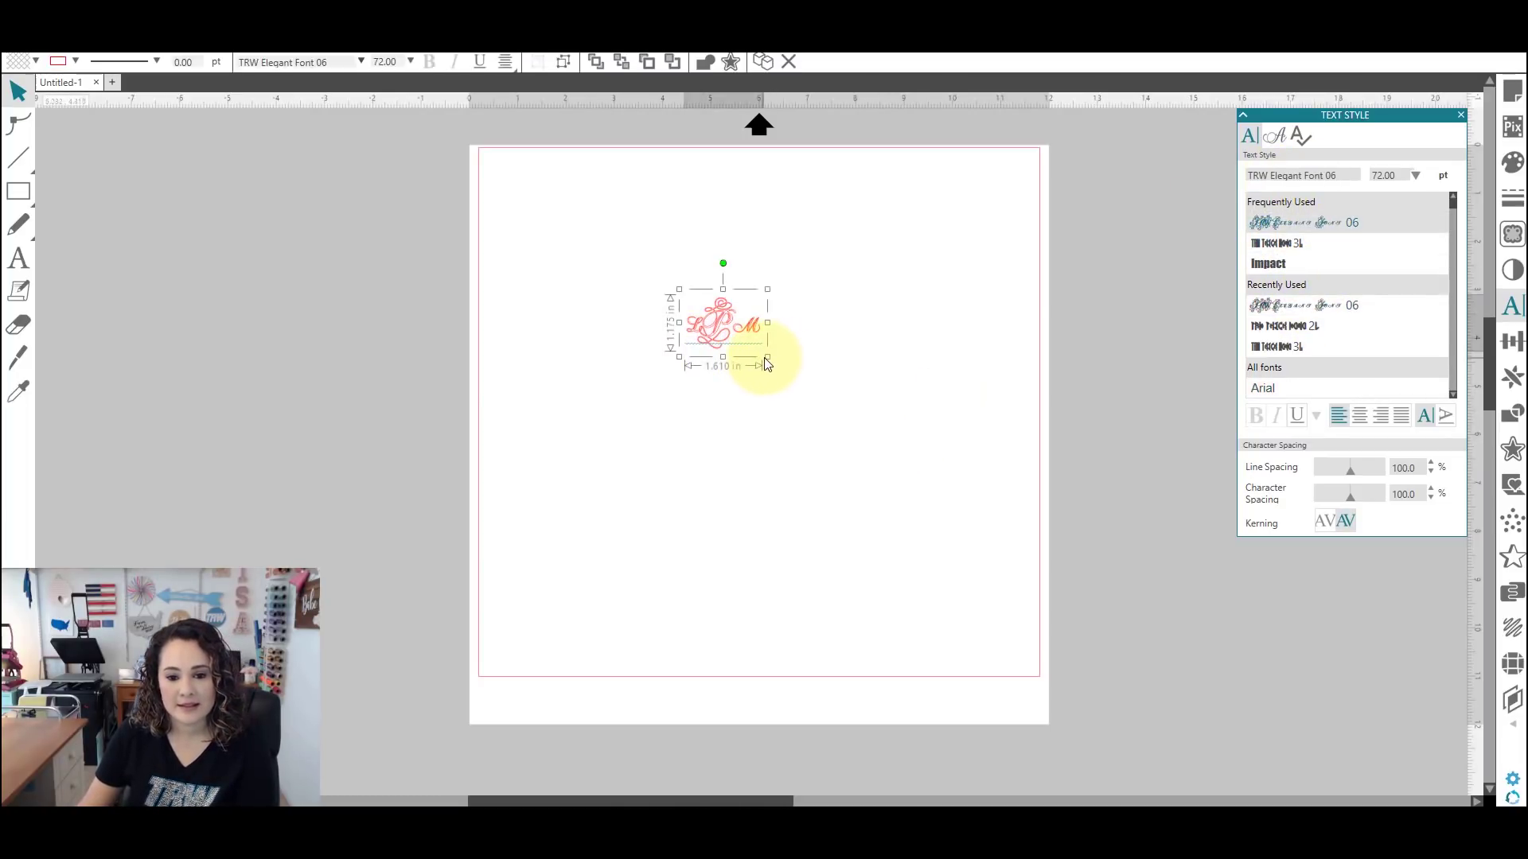
drag(767, 357, 1003, 529)
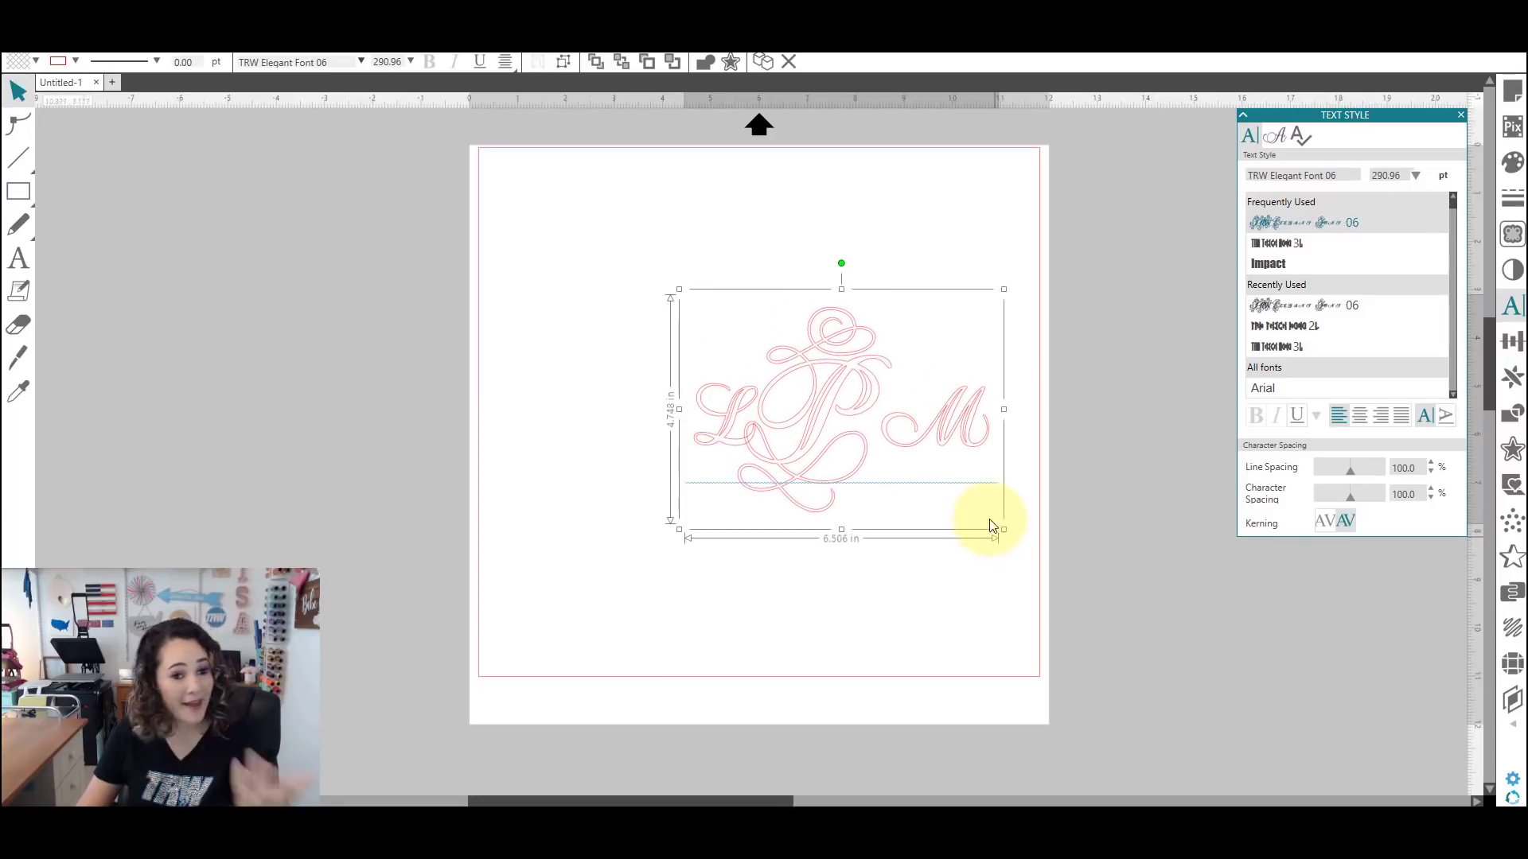
drag(852, 382, 777, 328)
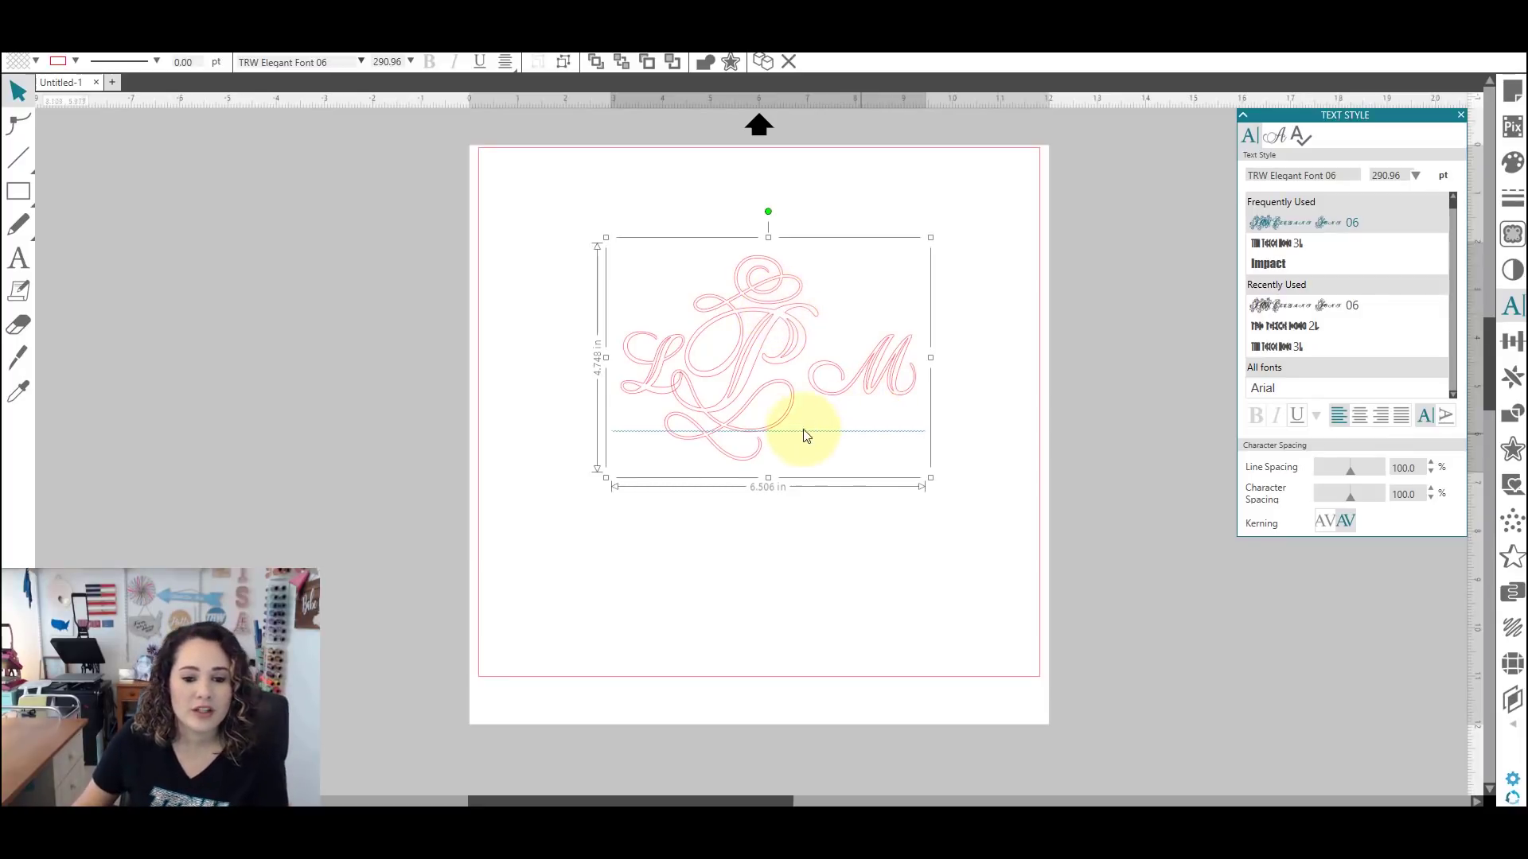
Fill the monogram with black, then enlarge it to about 8.3 in wide and recentre it horizontally.
click(40, 61)
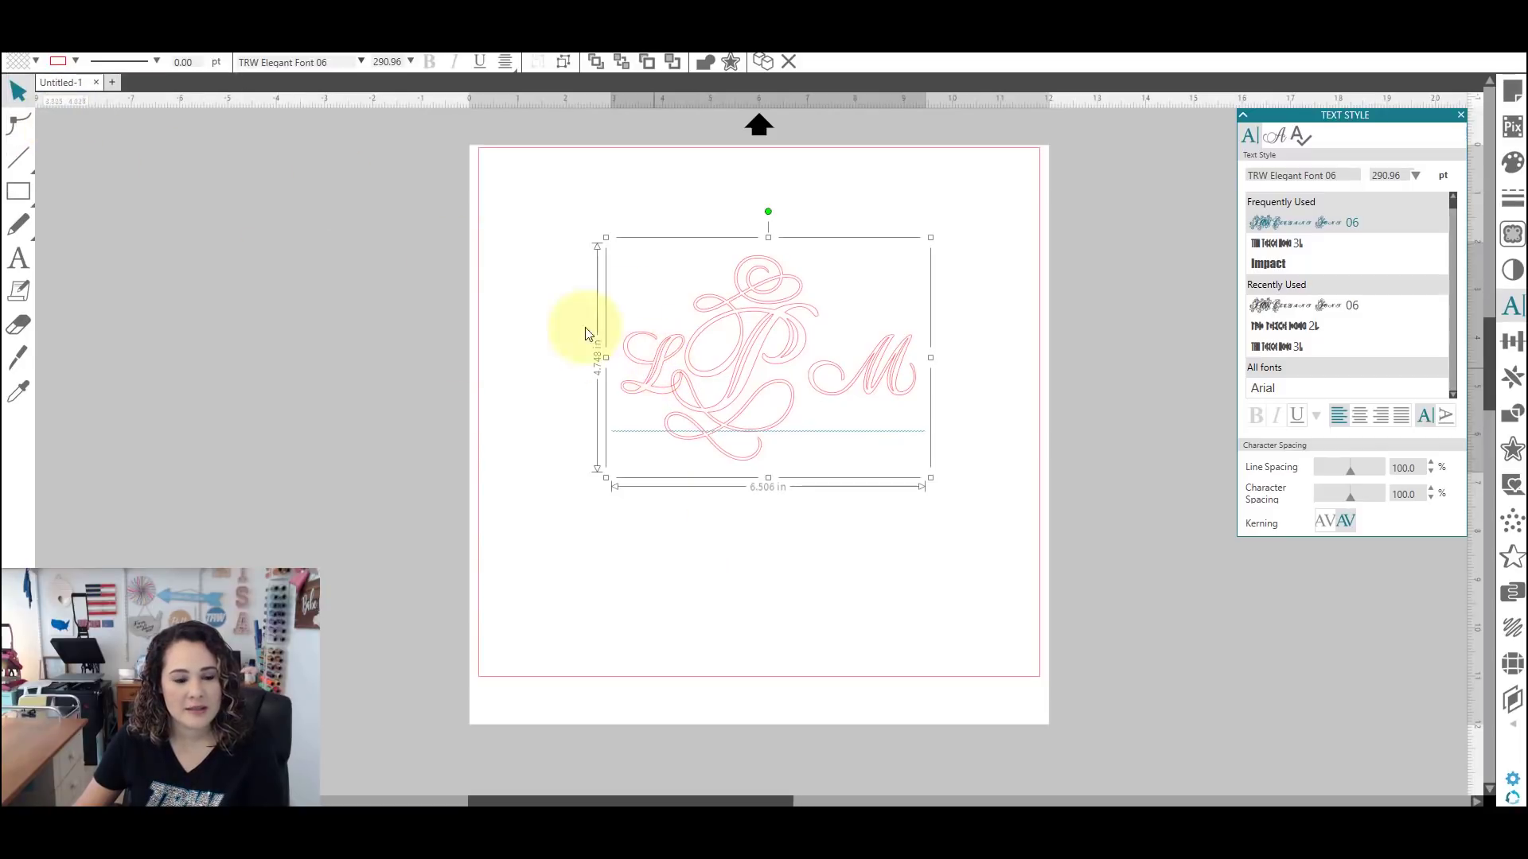
click(35, 61)
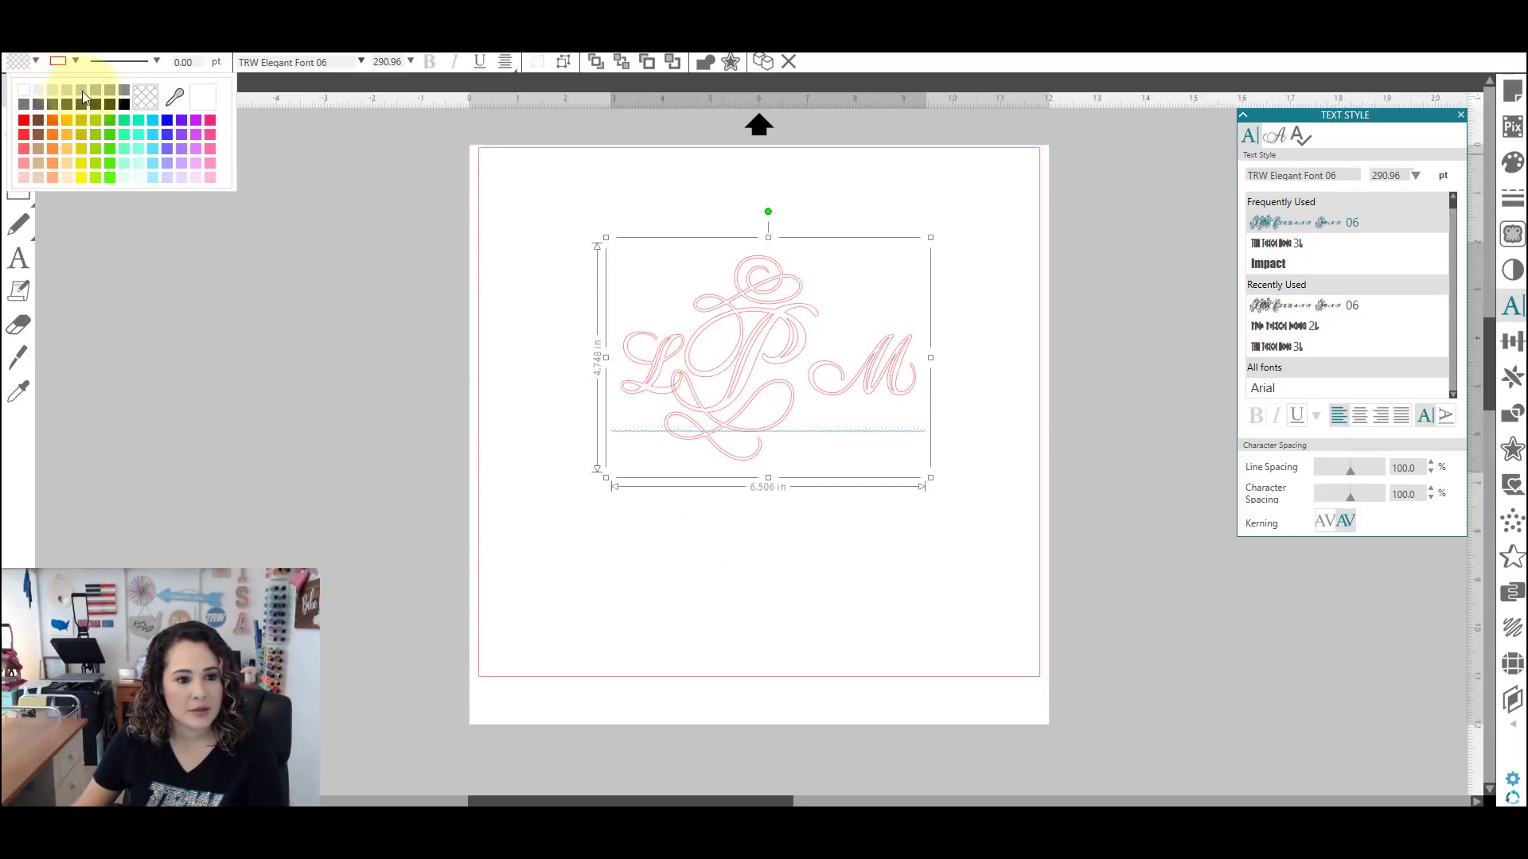
click(125, 104)
click(761, 452)
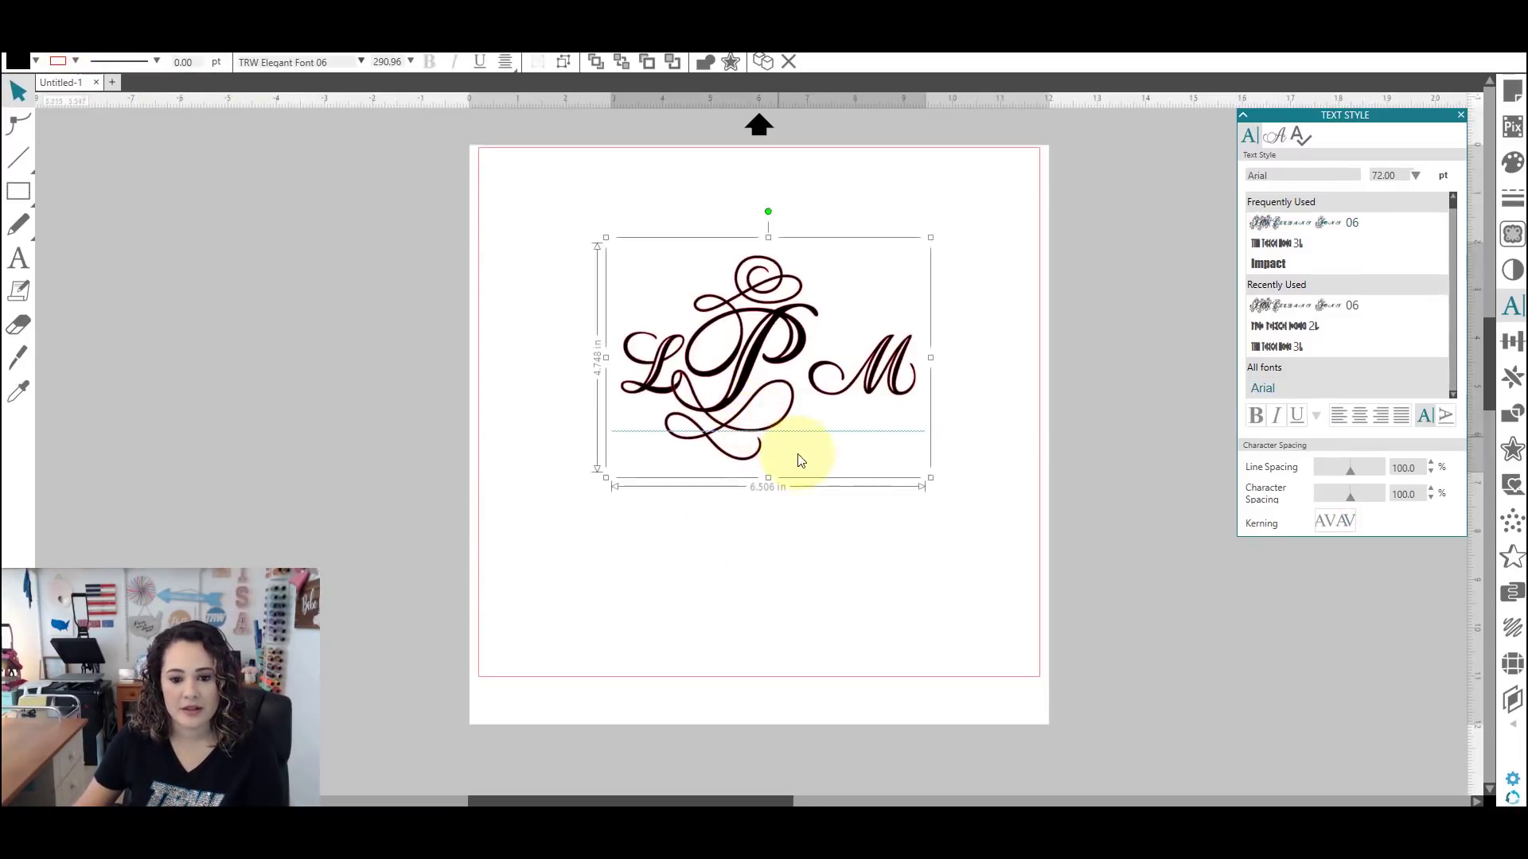
drag(924, 479, 1019, 562)
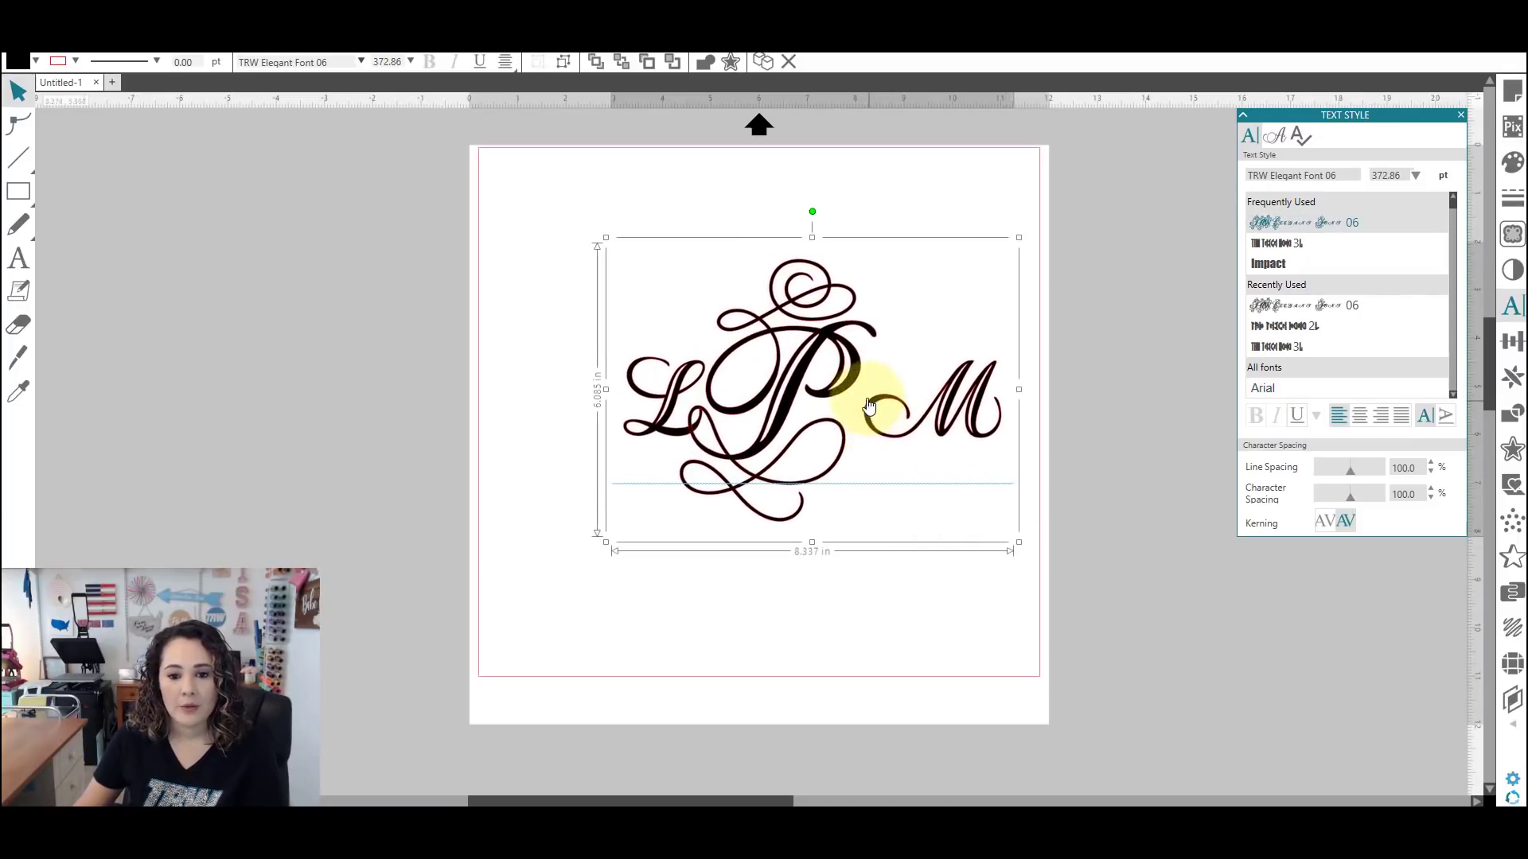
drag(852, 354, 817, 357)
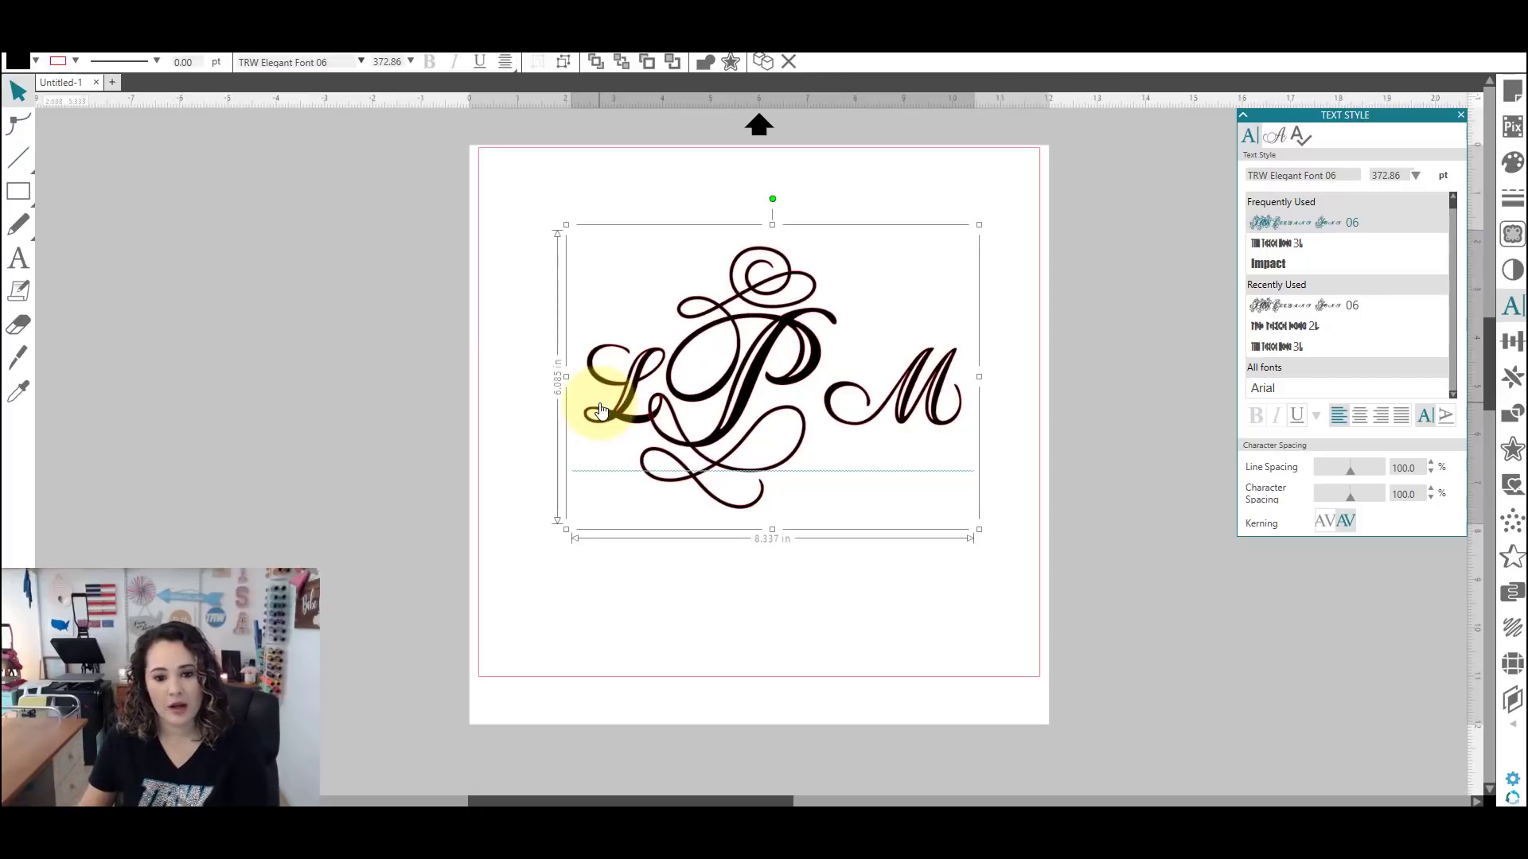
Convert the monogram text to a path and ungroup it into separate letters.
right_click(786, 331)
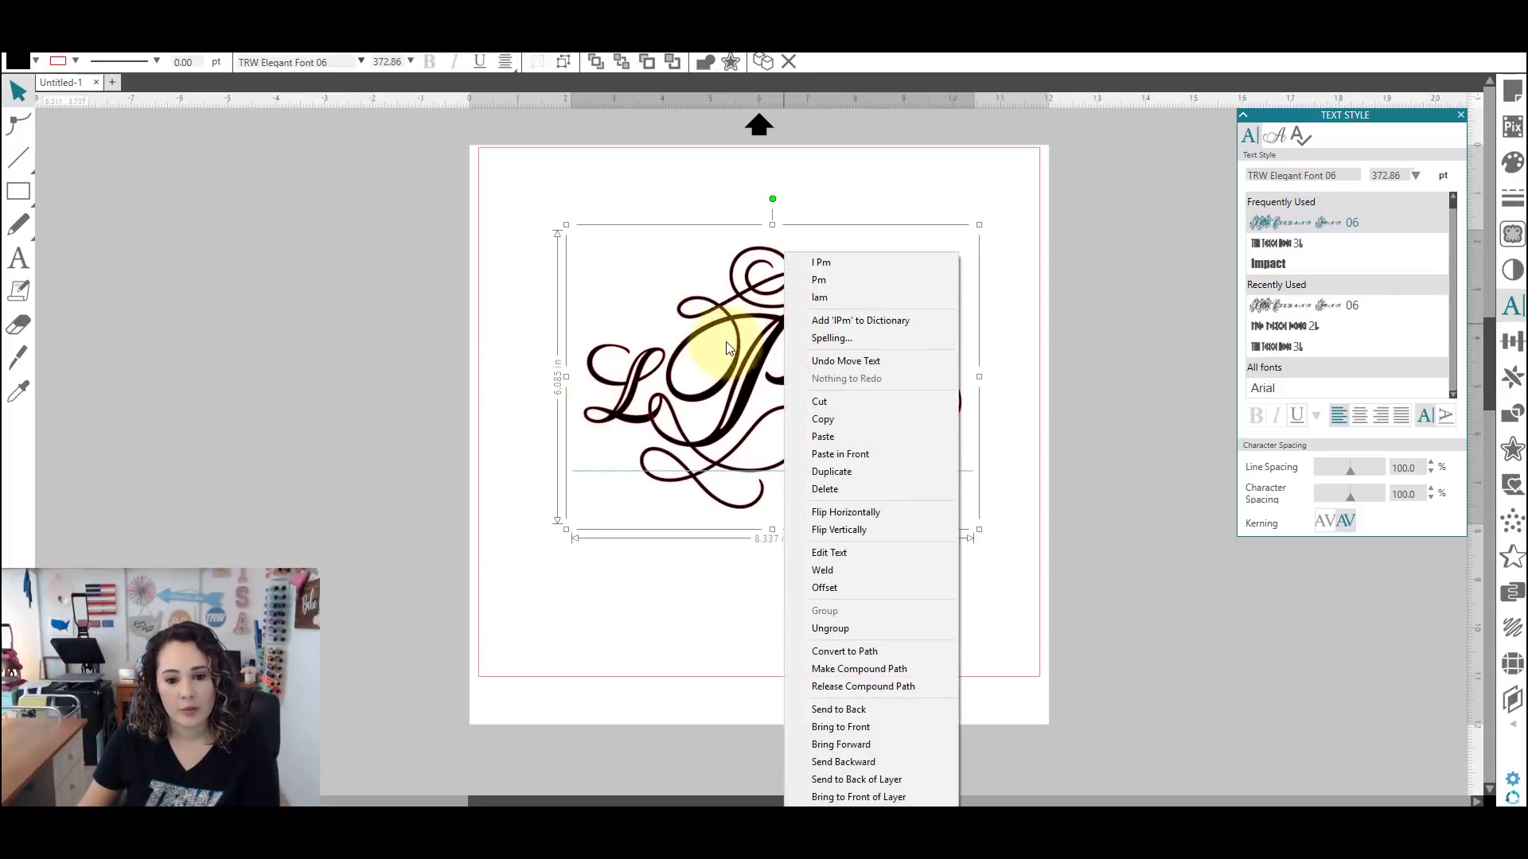
click(820, 652)
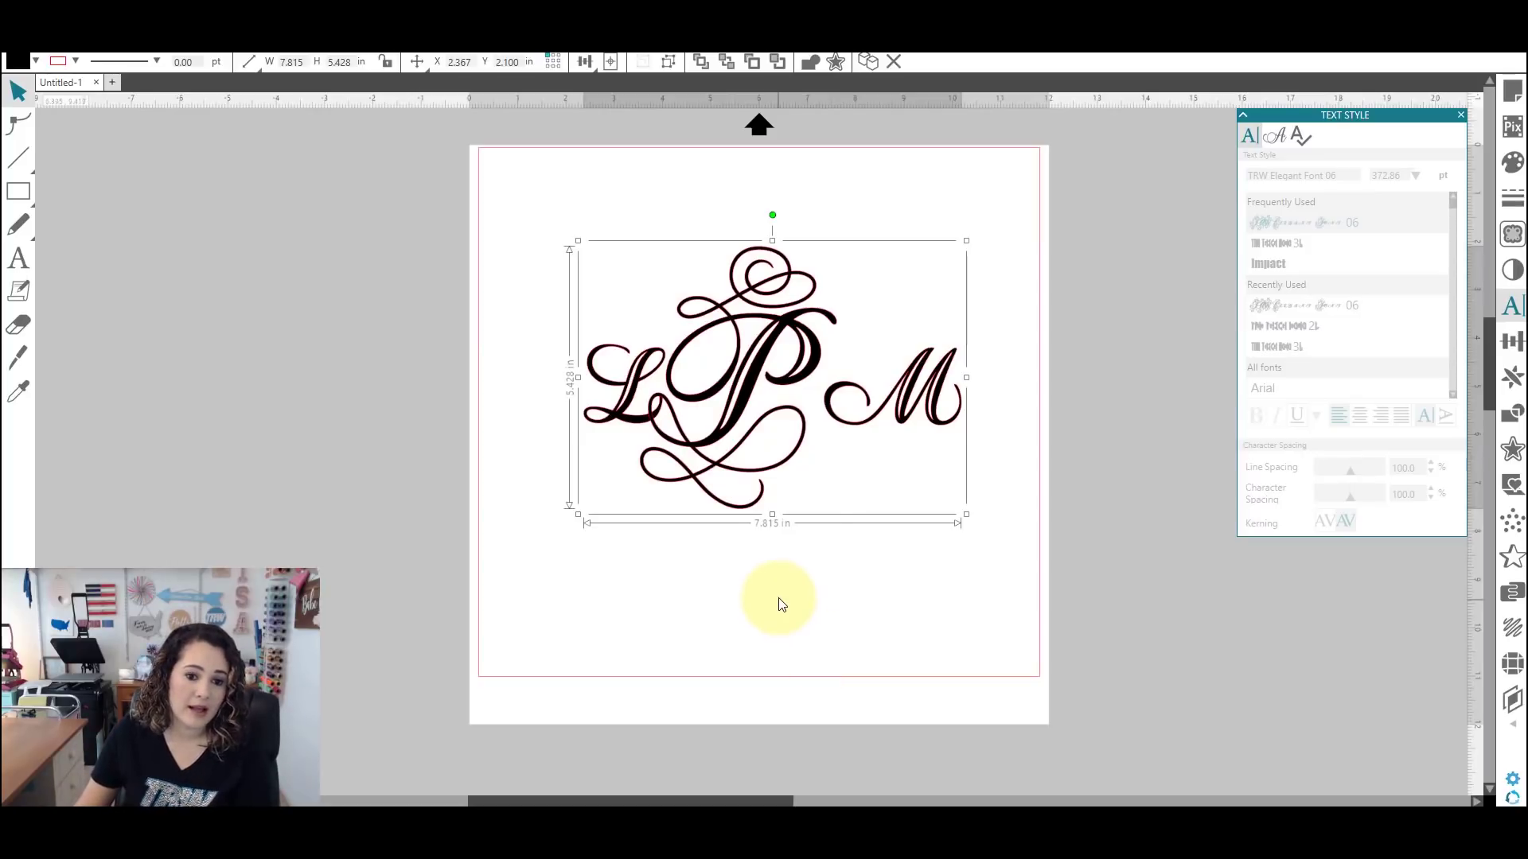
right_click(776, 344)
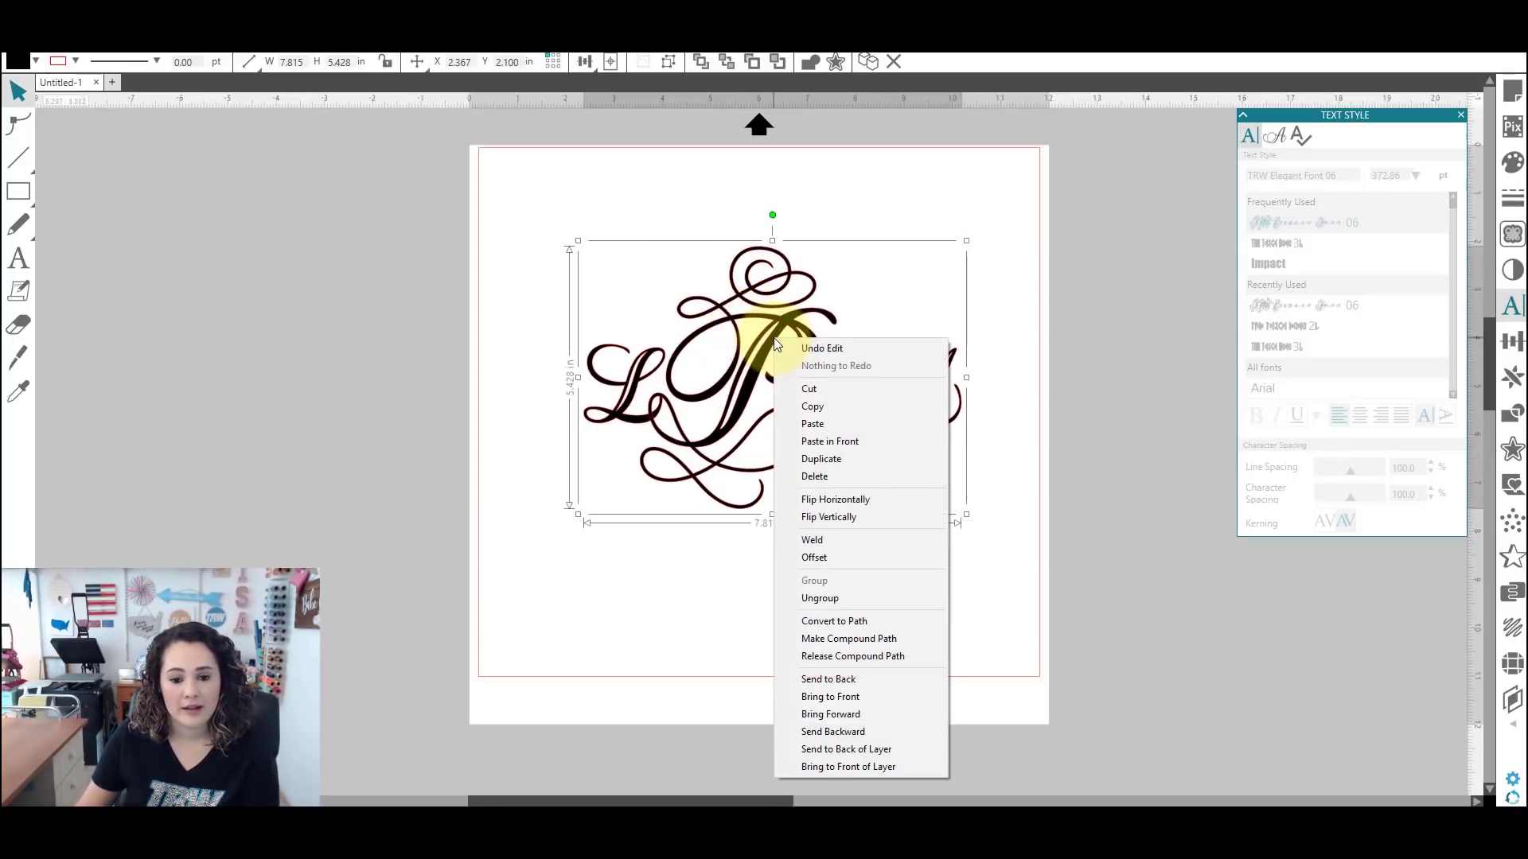
click(822, 598)
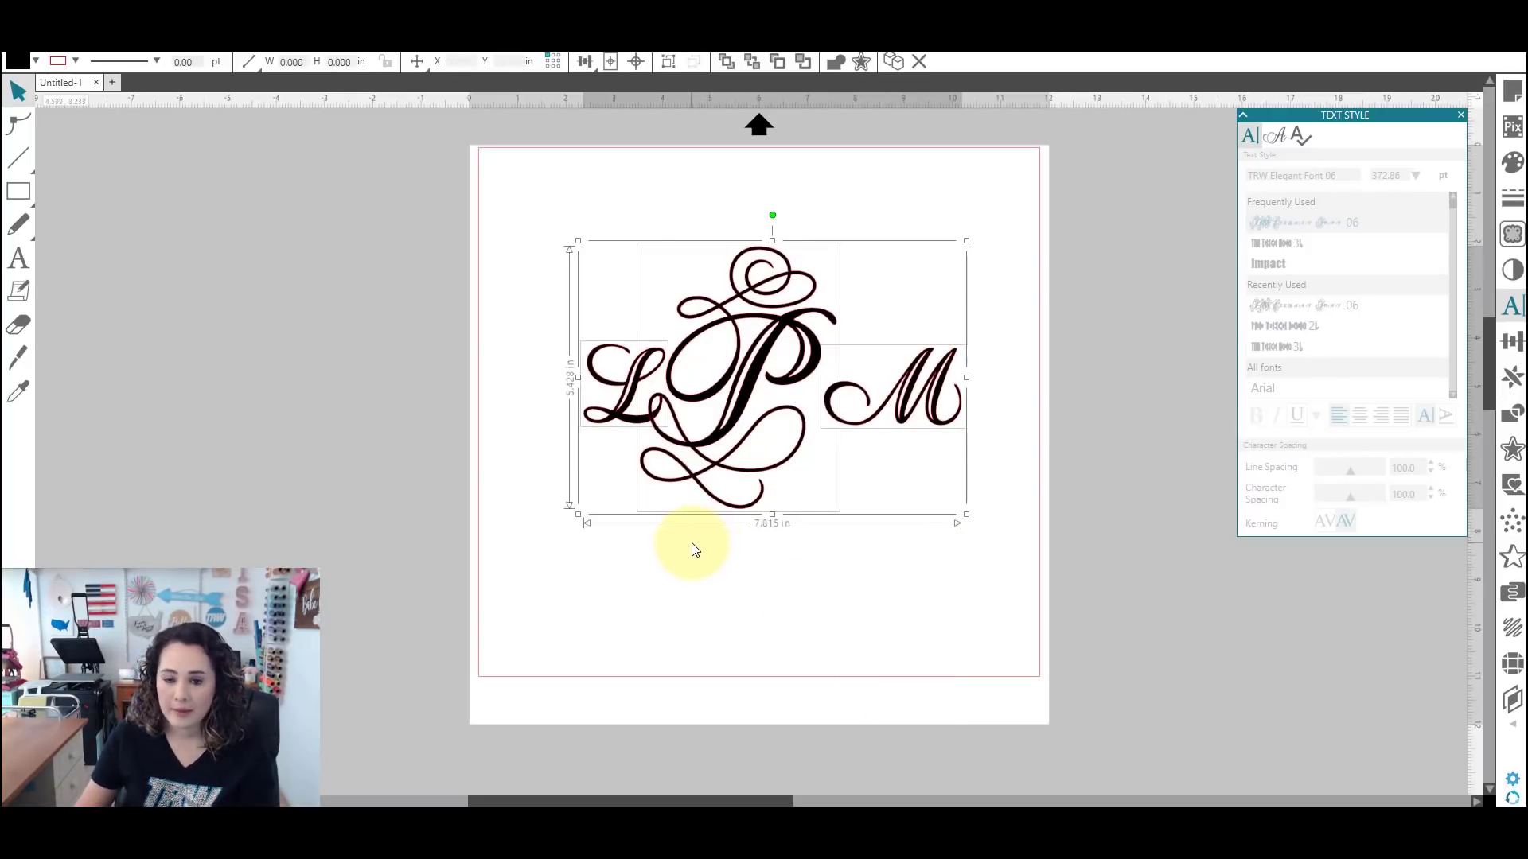
click(760, 662)
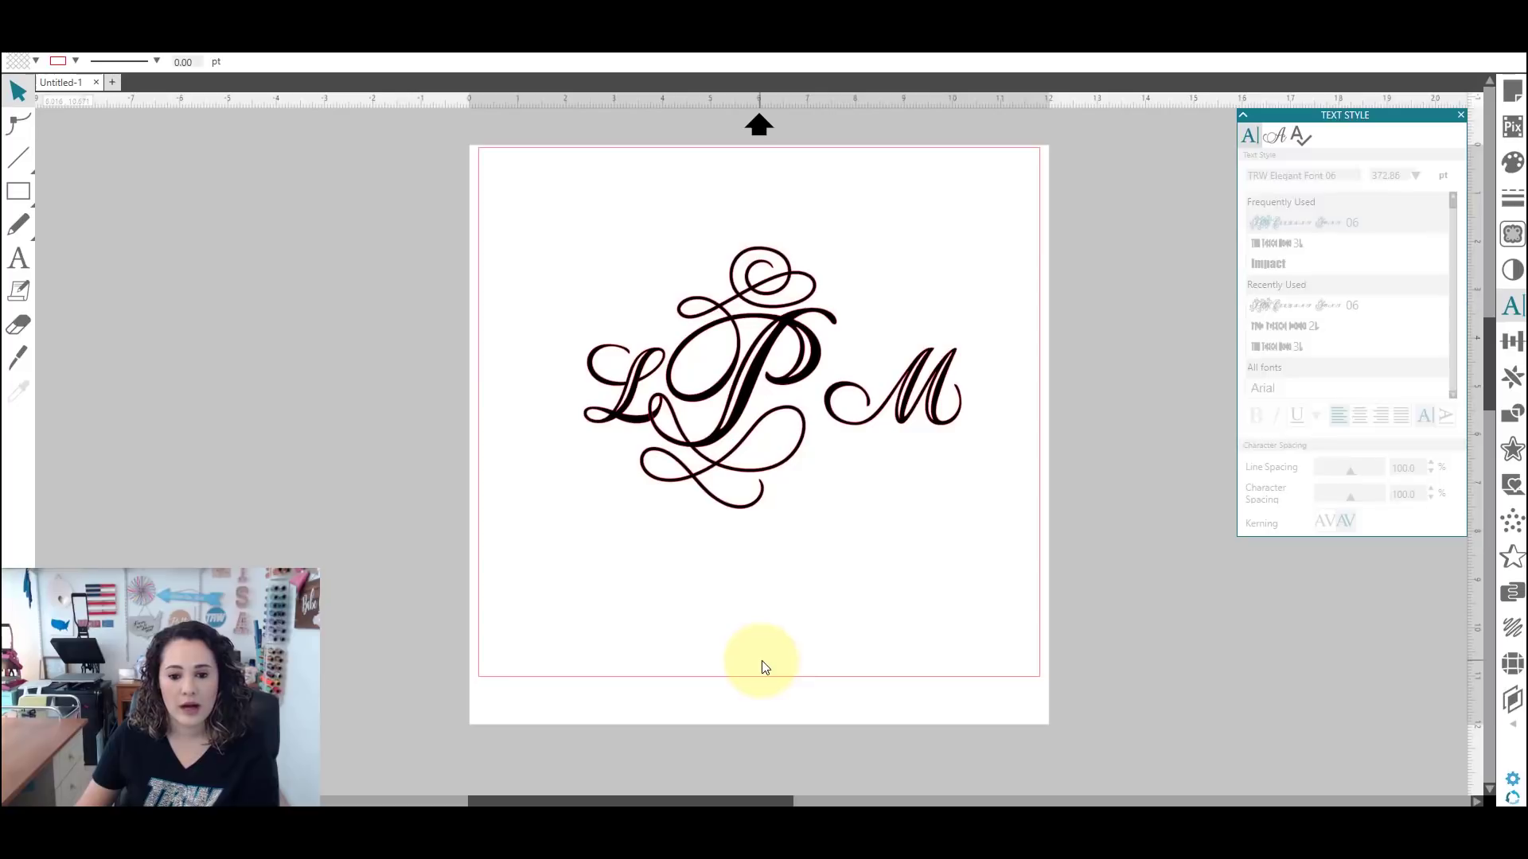
Nudge the M leftward to about X 6.421 in so its opening curl overlaps the P.
click(901, 390)
key(Left)
key(Left)
key(Left)
key(Left)
key(Left)
key(Left)
key(Left)
key(Left)
key(Left)
key(Left)
key(Left)
key(Left)
key(Left)
key(Left)
key(Left)
key(Left)
key(Left)
key(Left)
key(Left)
key(Left)
key(Left)
key(Left)
key(Left)
key(Left)
key(Left)
key(Left)
key(Left)
key(Left)
key(Left)
key(Left)
key(Left)
key(Left)
key(Left)
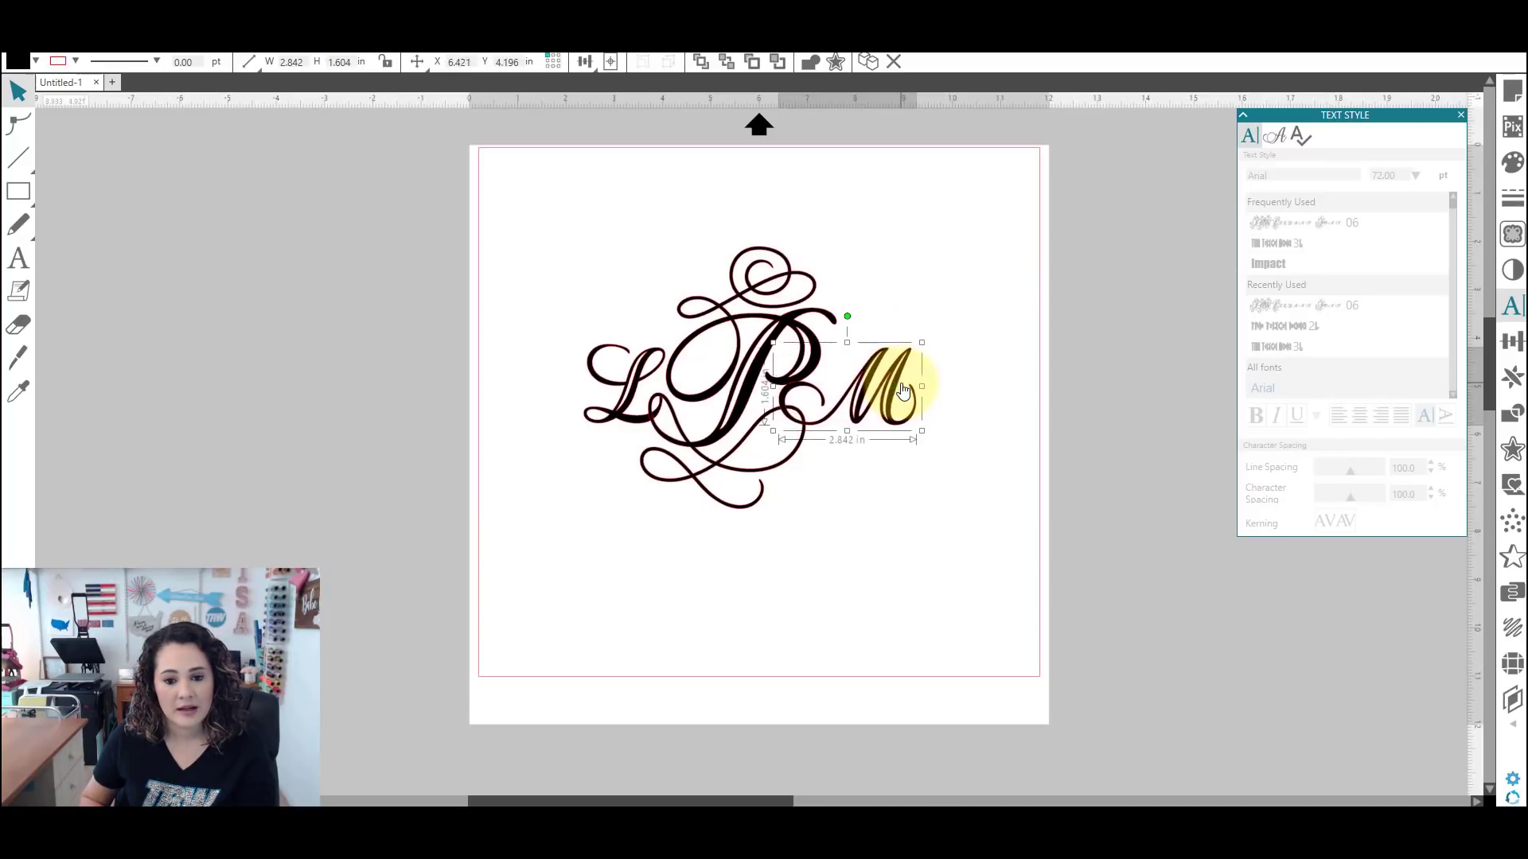
key(Left)
key(Left)
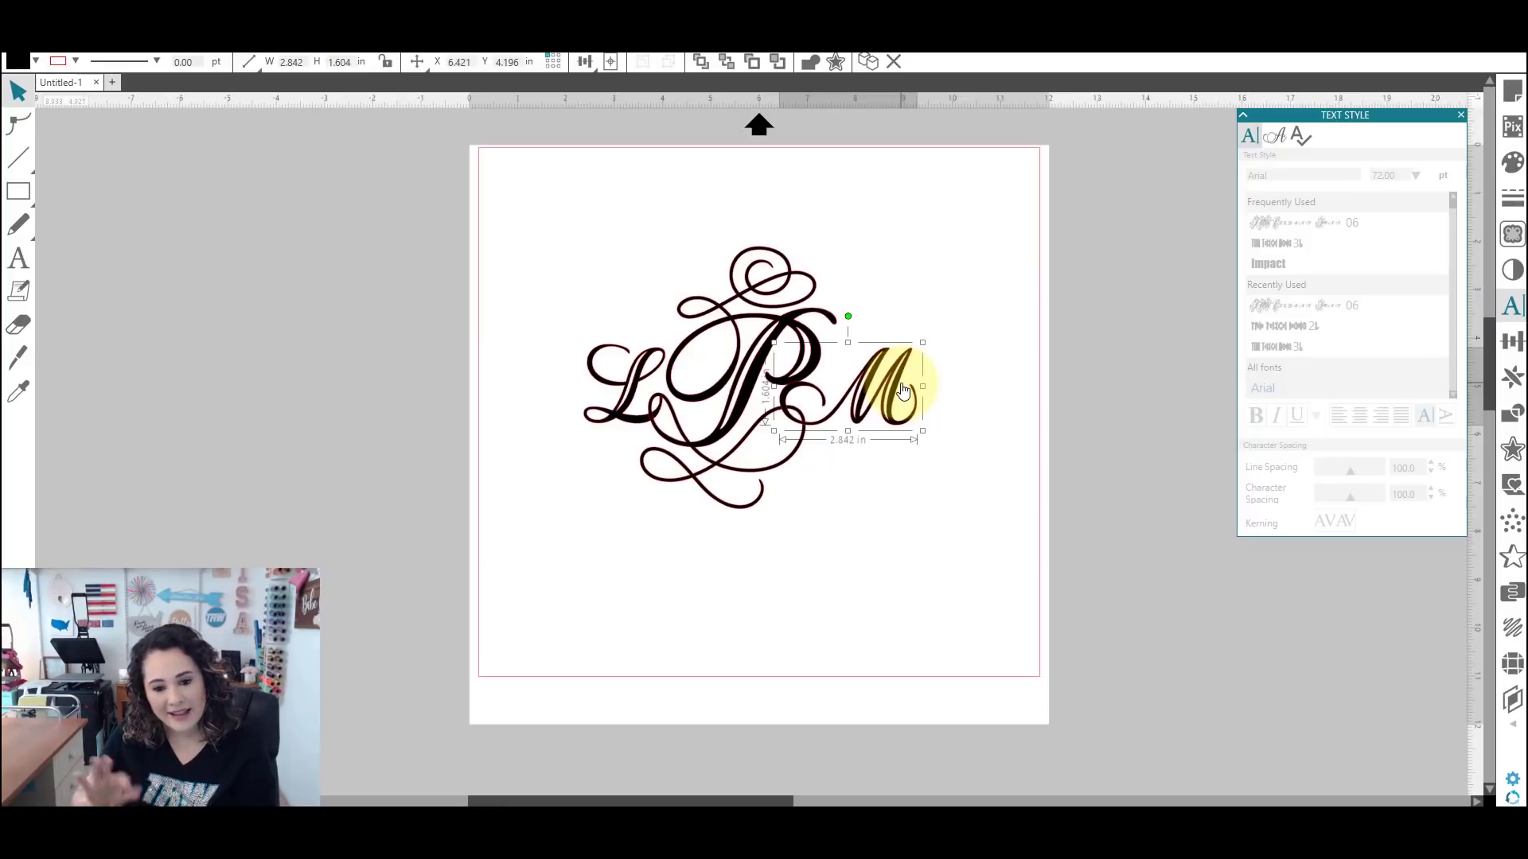
key(Left)
key(Left)
key(Left)
key(Left)
key(Left)
key(Left)
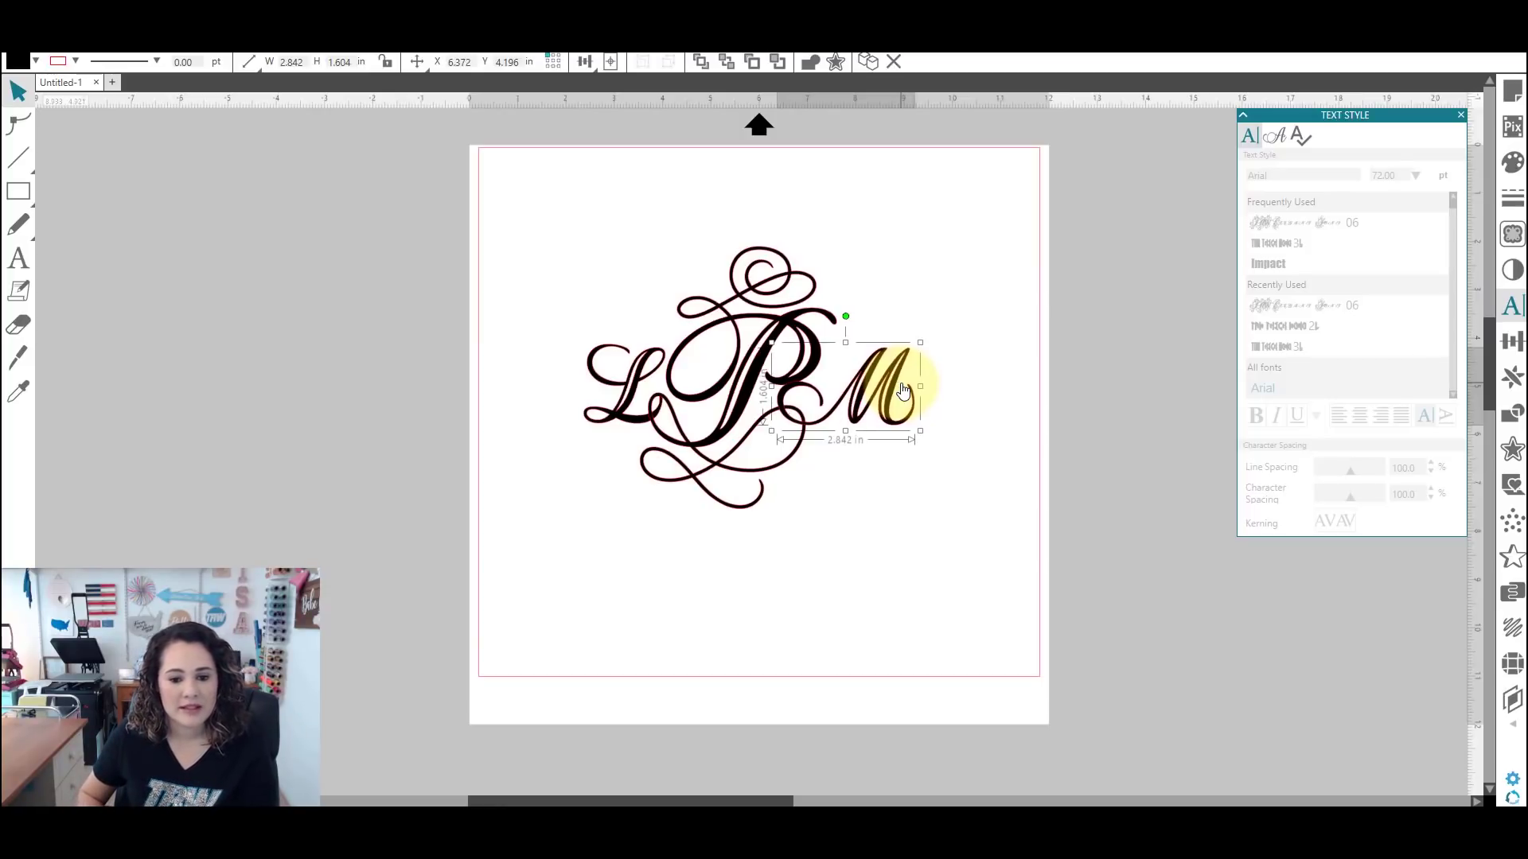
key(Right)
key(Right)
key(Right)
key(Right)
key(Right)
key(Right)
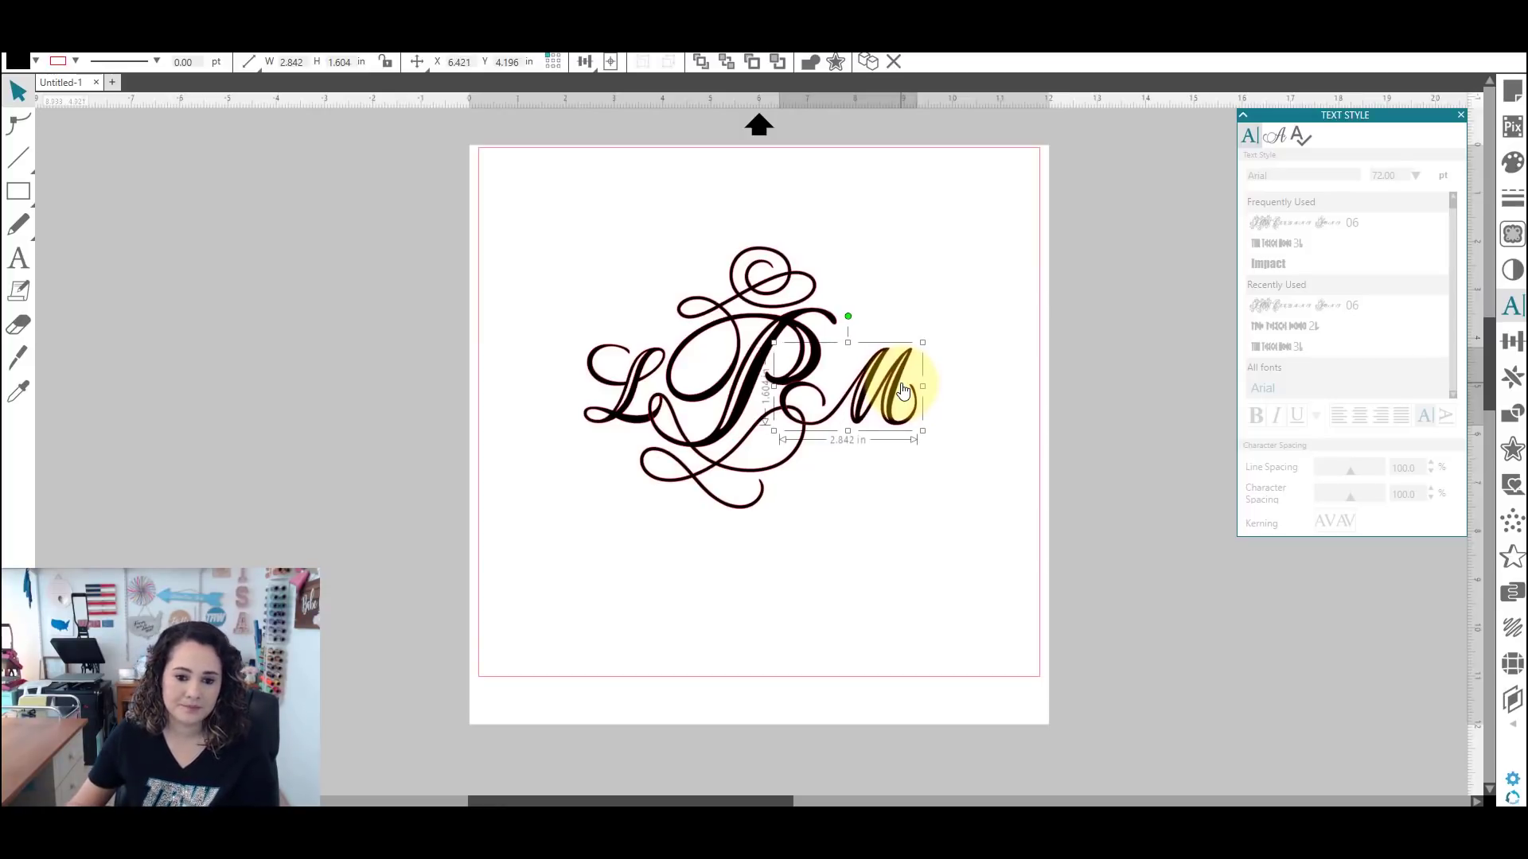
click(682, 239)
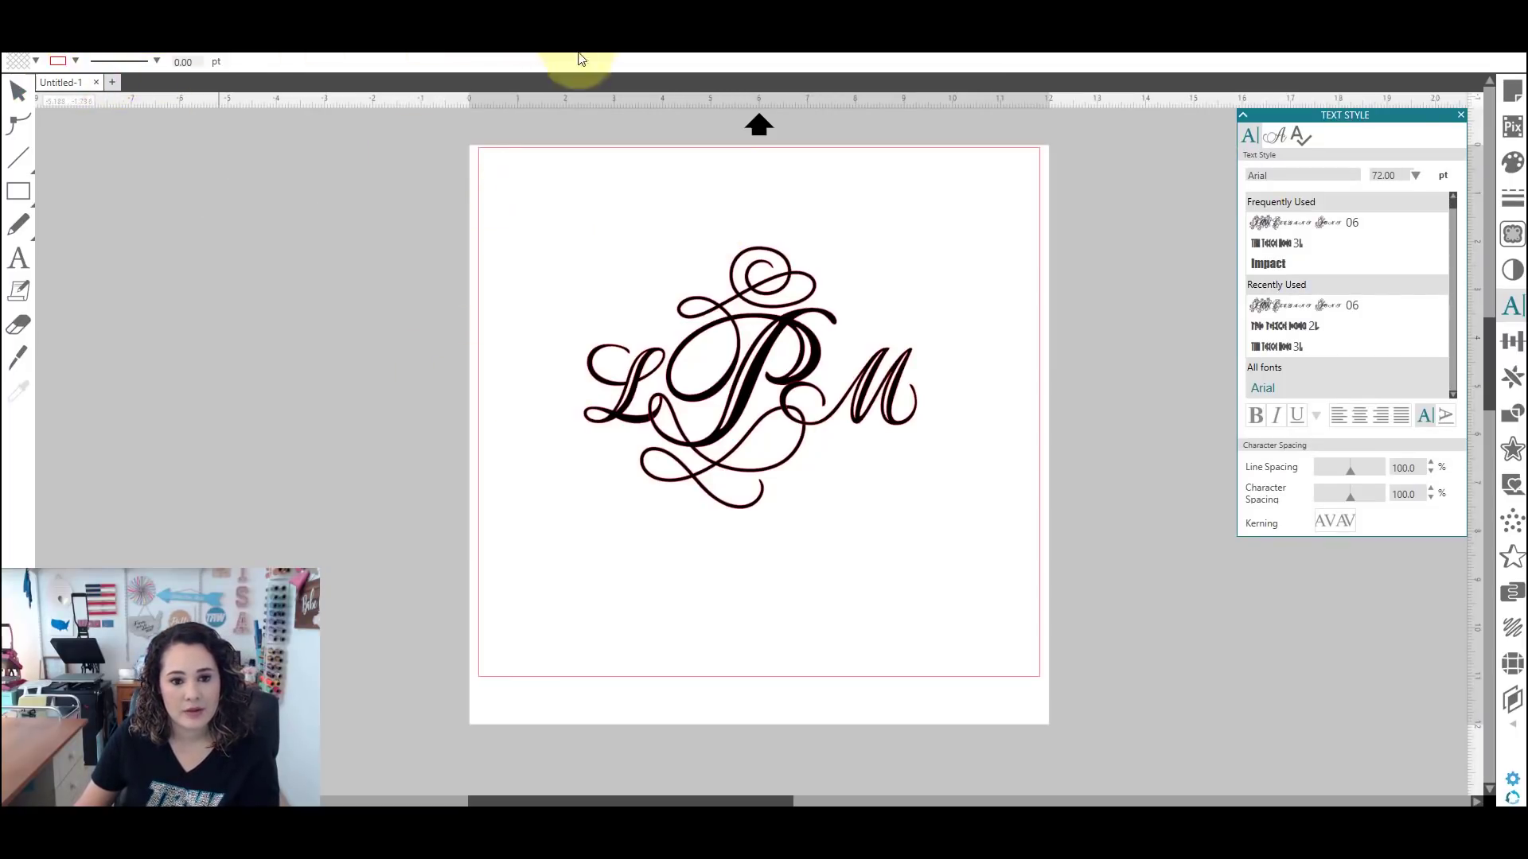
Inspect where the L overlaps the P's flourish and weld all three letters into one shape.
scroll(620, 446, up, 5)
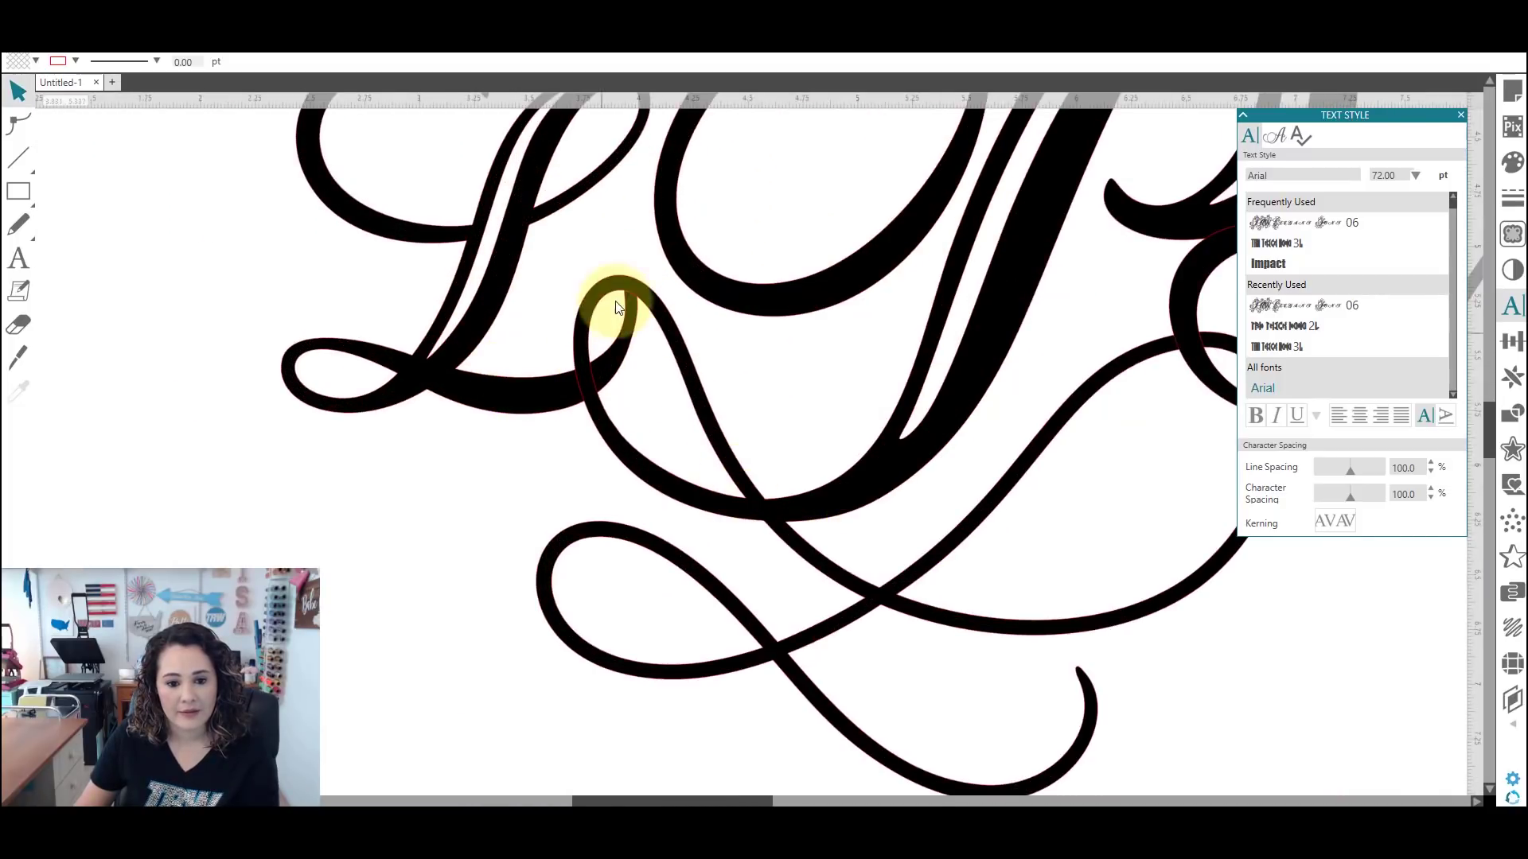
click(646, 56)
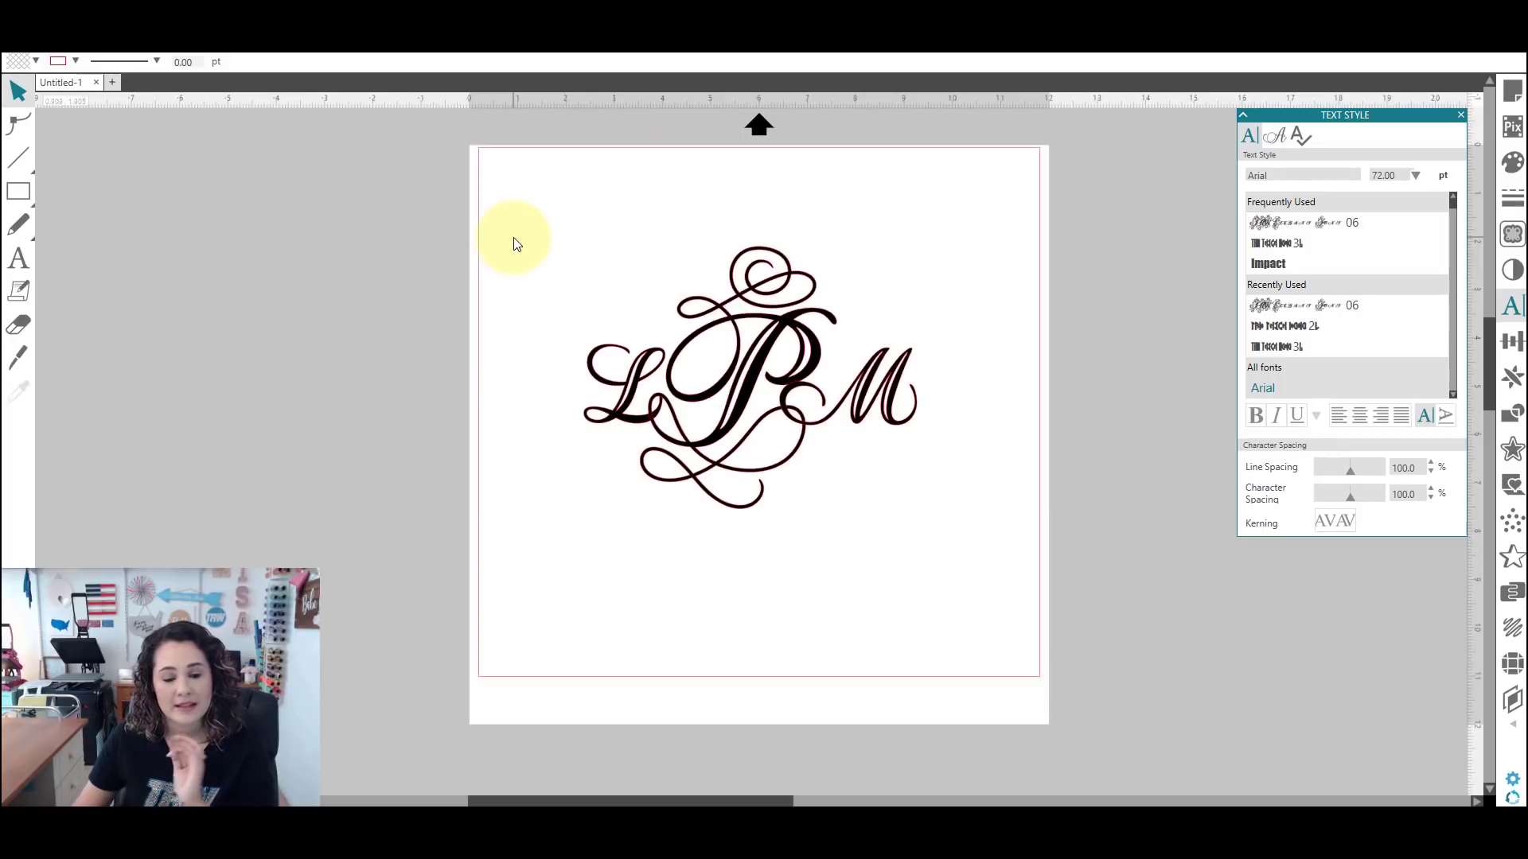
drag(534, 202, 907, 556)
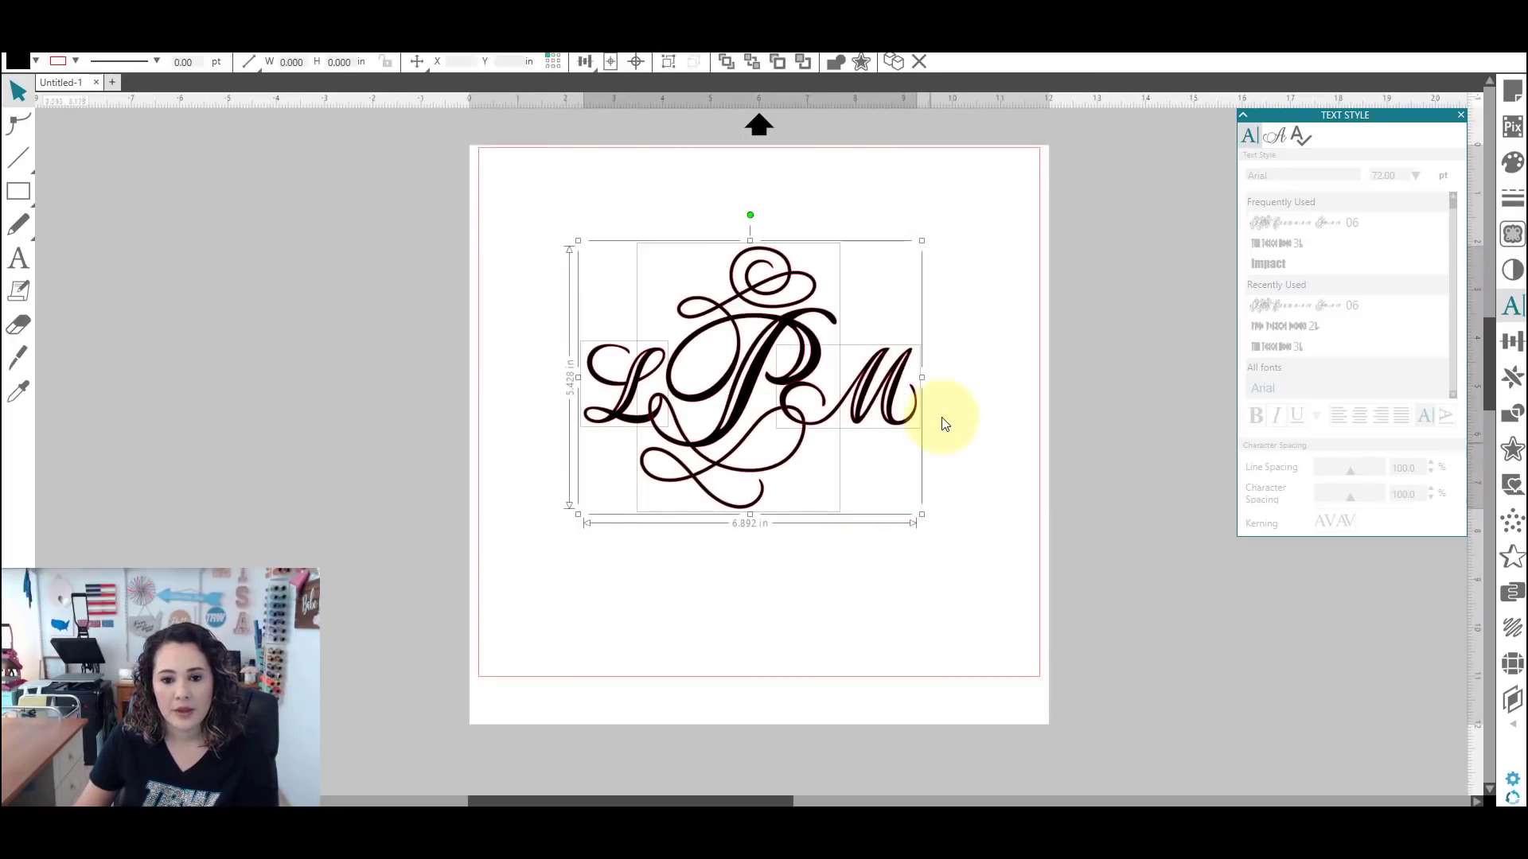
click(840, 62)
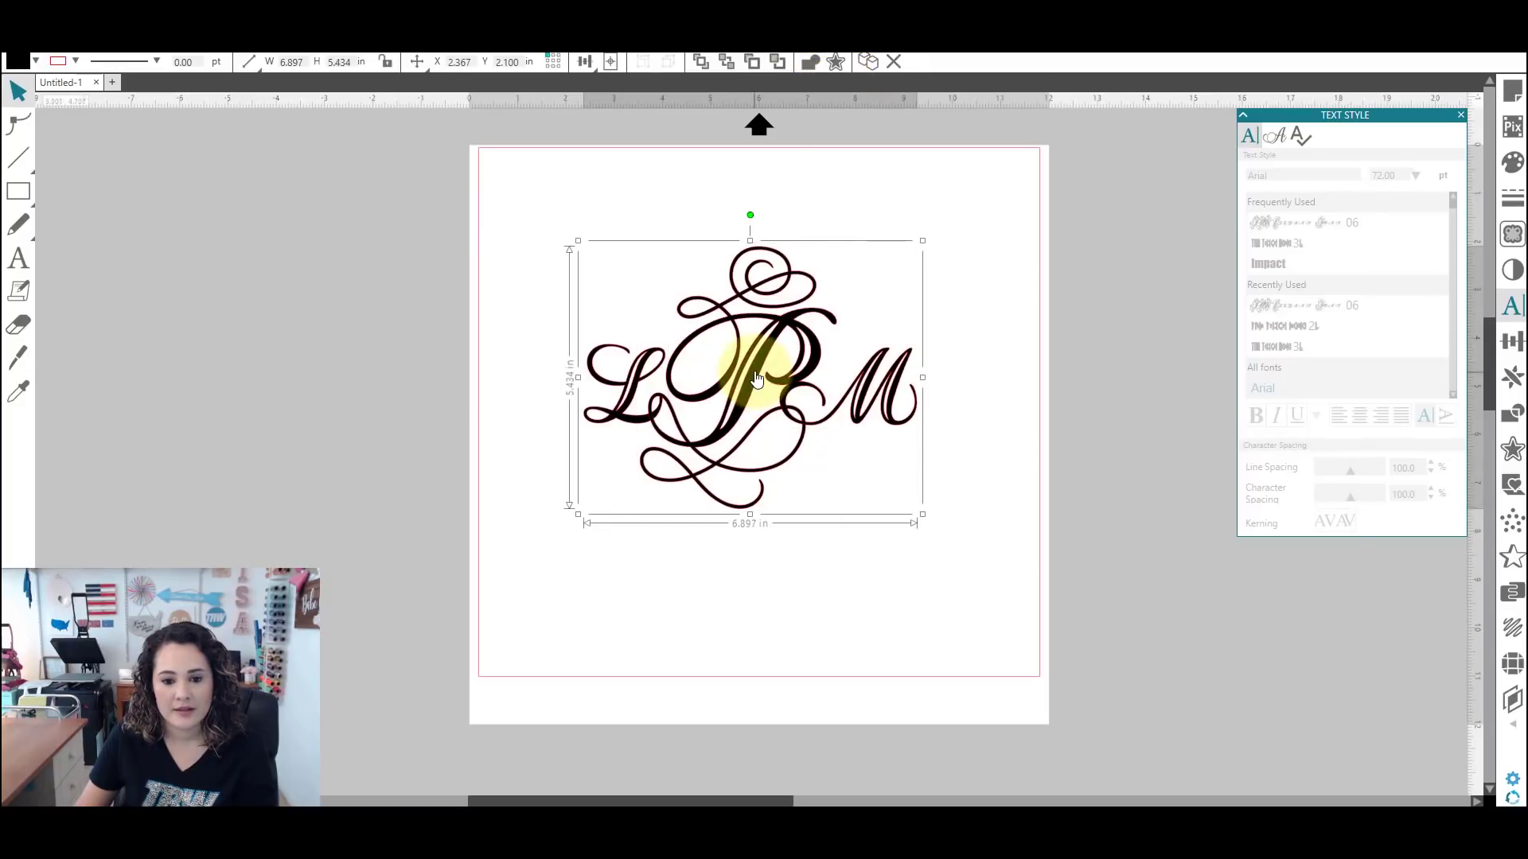
Move the welded monogram as one piece slightly up and left, to about X 2.120, Y 1.655 in.
drag(726, 300, 748, 324)
double_click(750, 322)
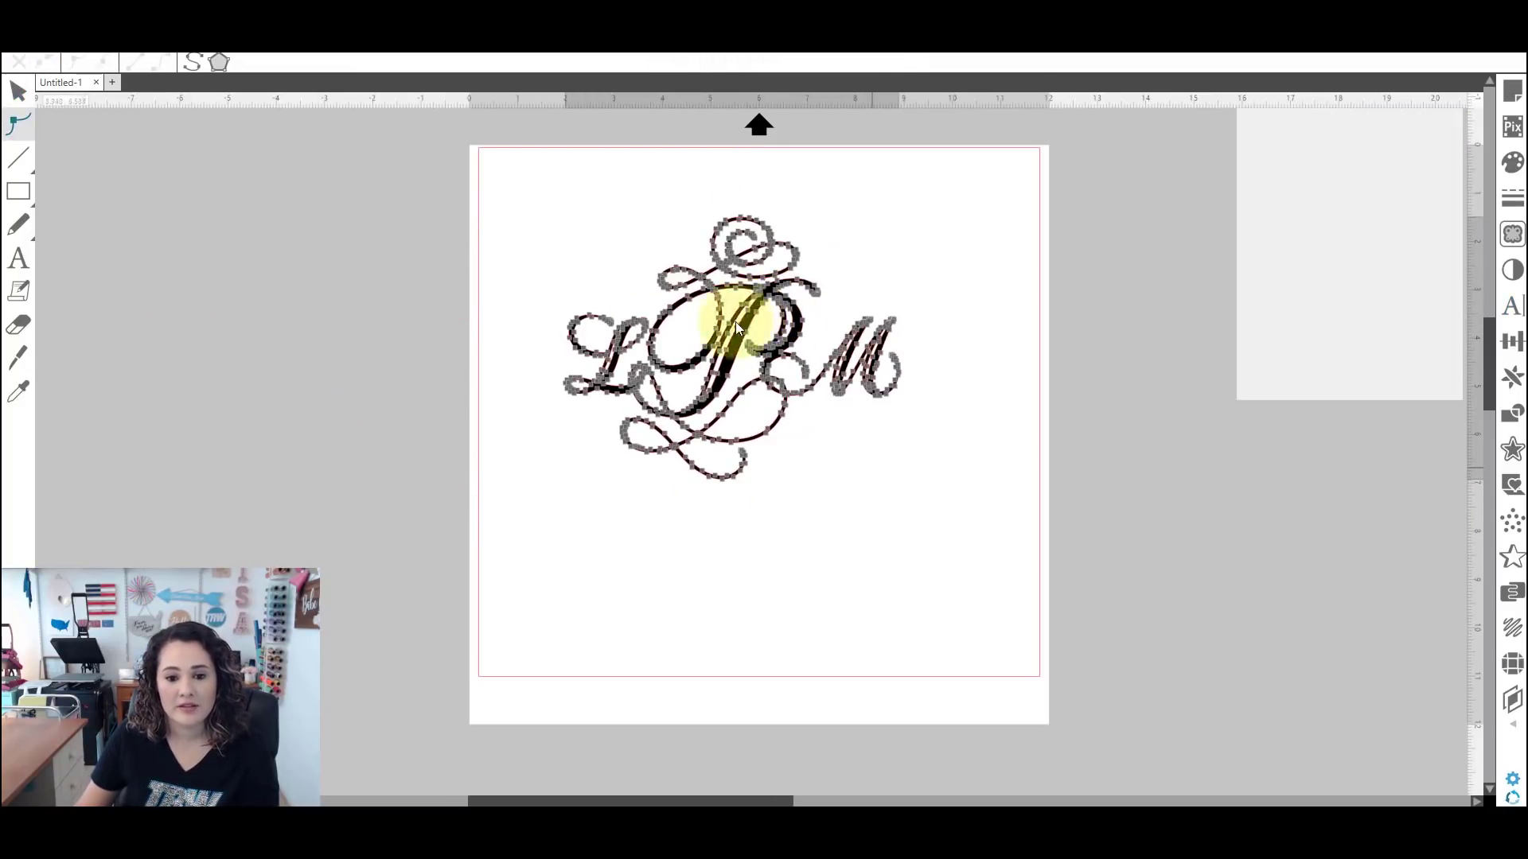
click(19, 90)
click(938, 253)
click(784, 325)
drag(783, 325, 790, 332)
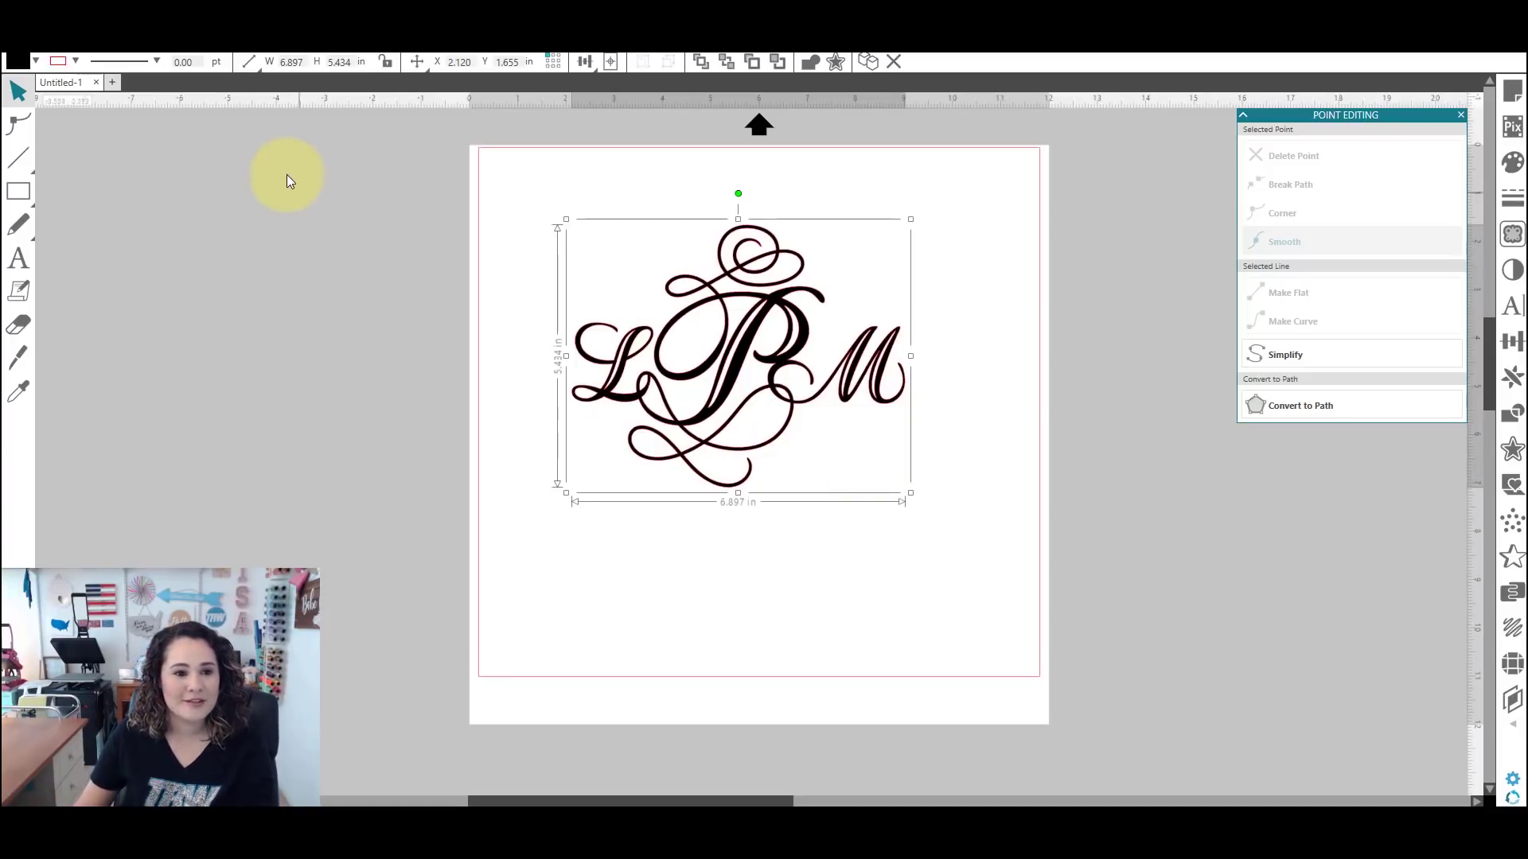
Scale the monogram proportionally to 5.001 in wide and move it to about X 2.326, Y 1.578 in.
click(255, 65)
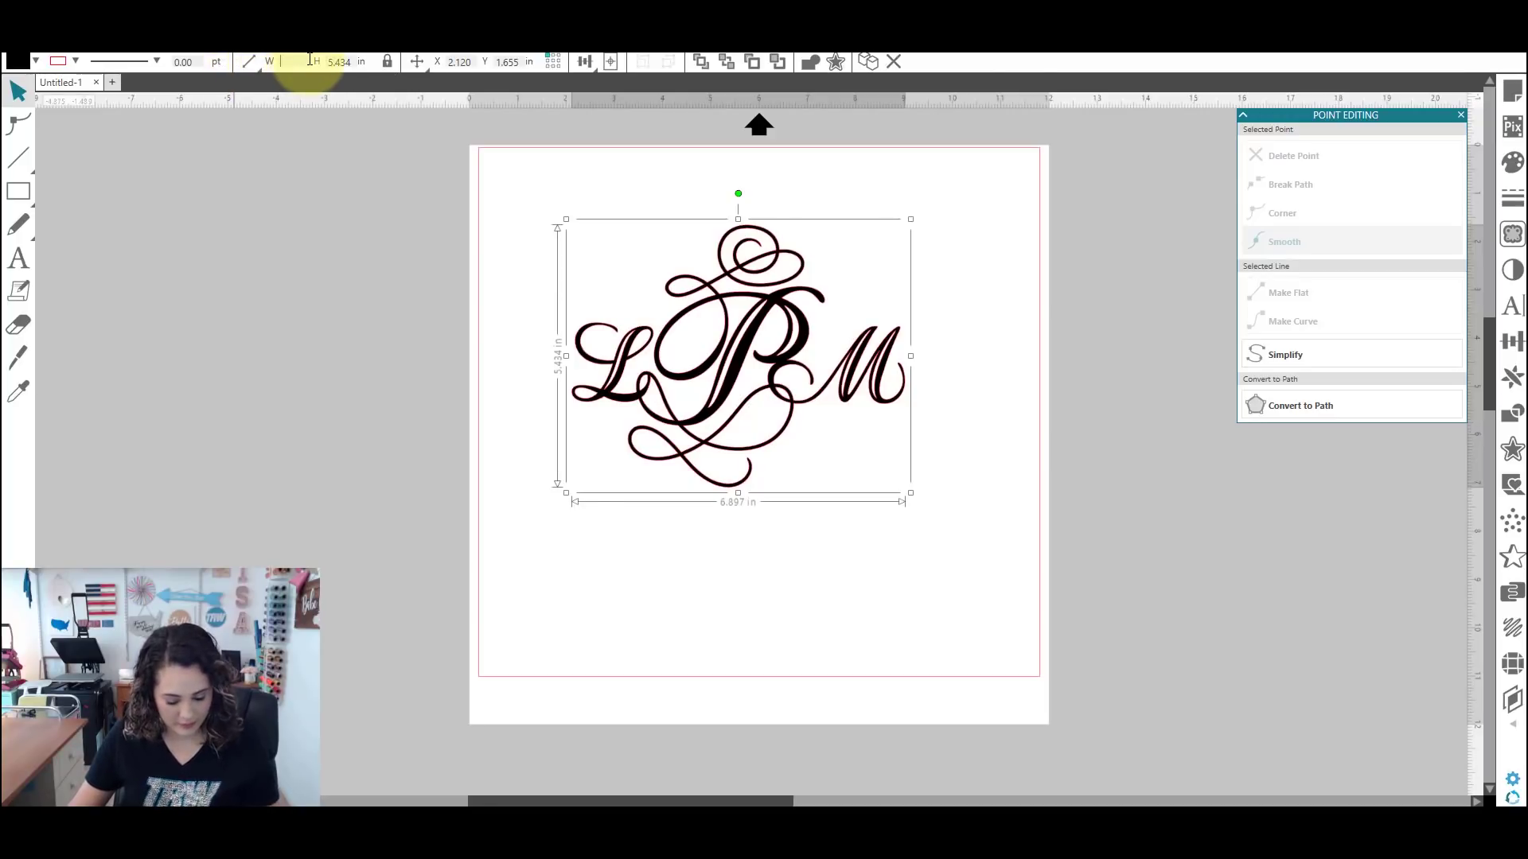
key(Return)
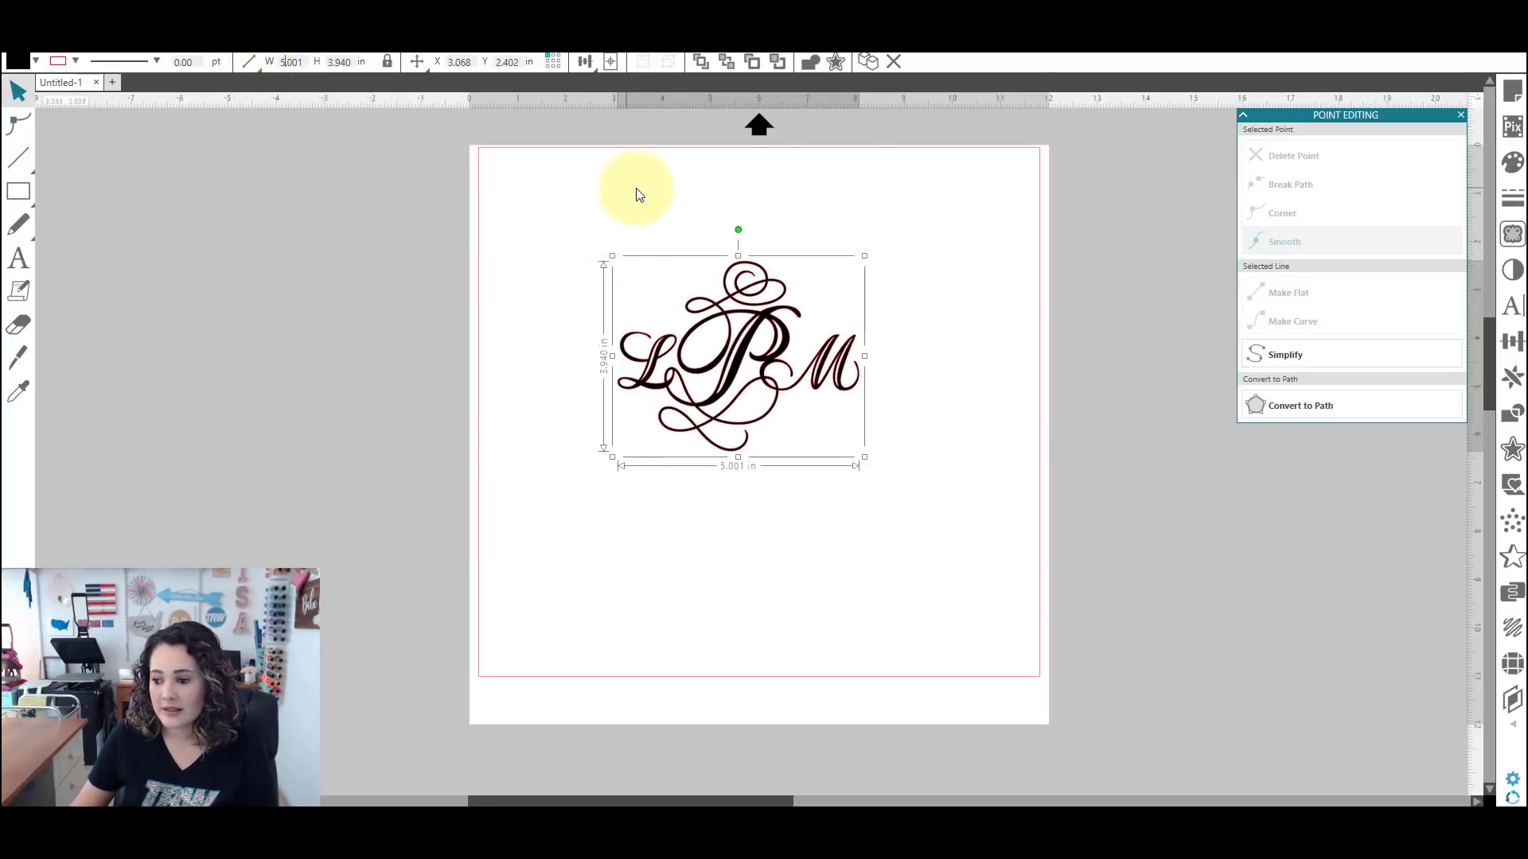
drag(771, 348, 730, 312)
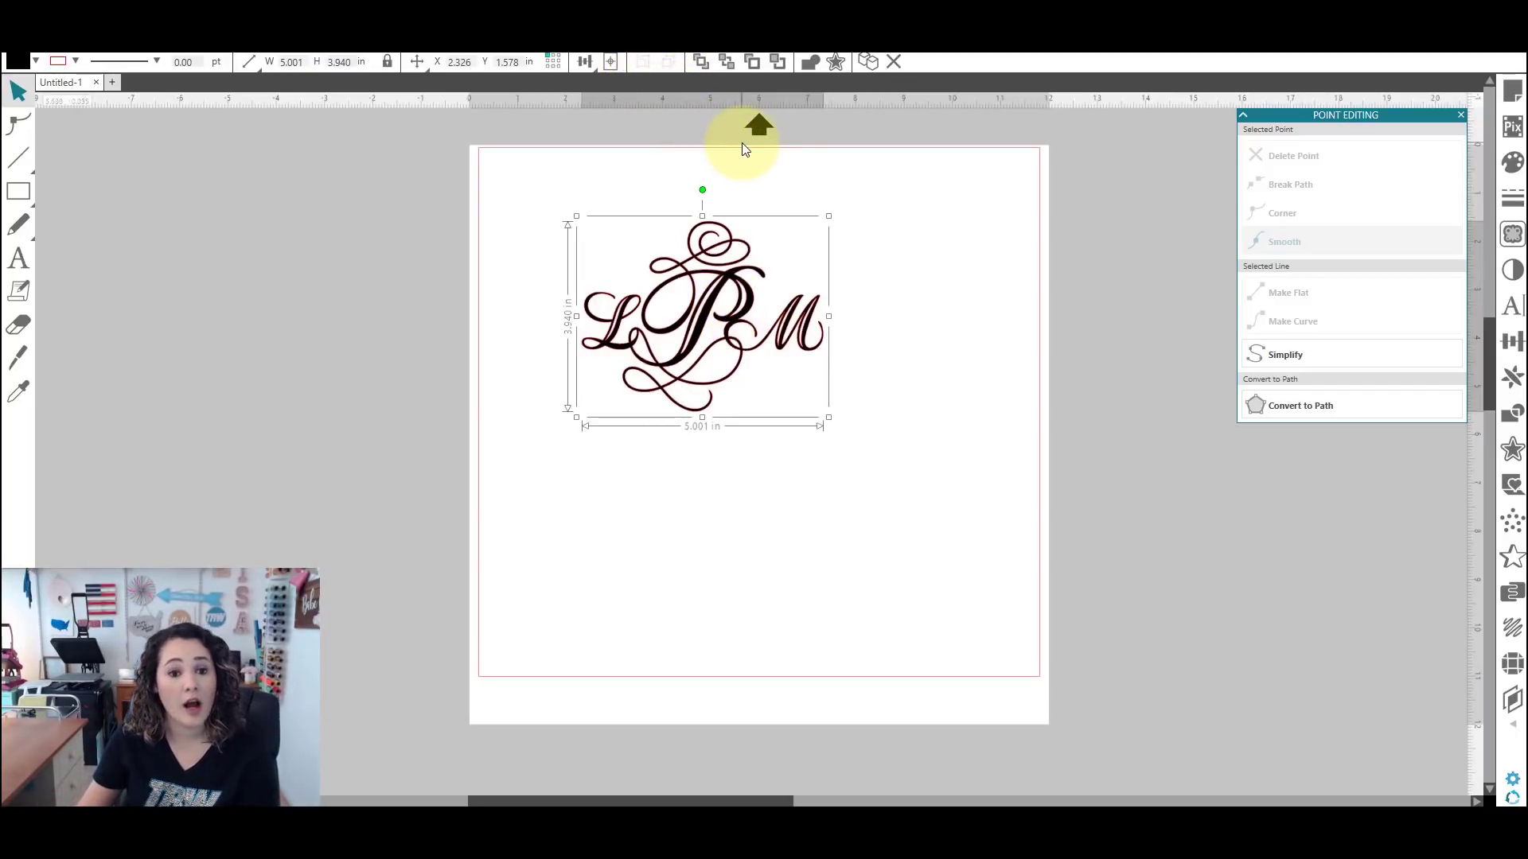
Apply a conical warp to the welded monogram and move the artwork to about X 3.068, Y 3.621 in.
click(1512, 724)
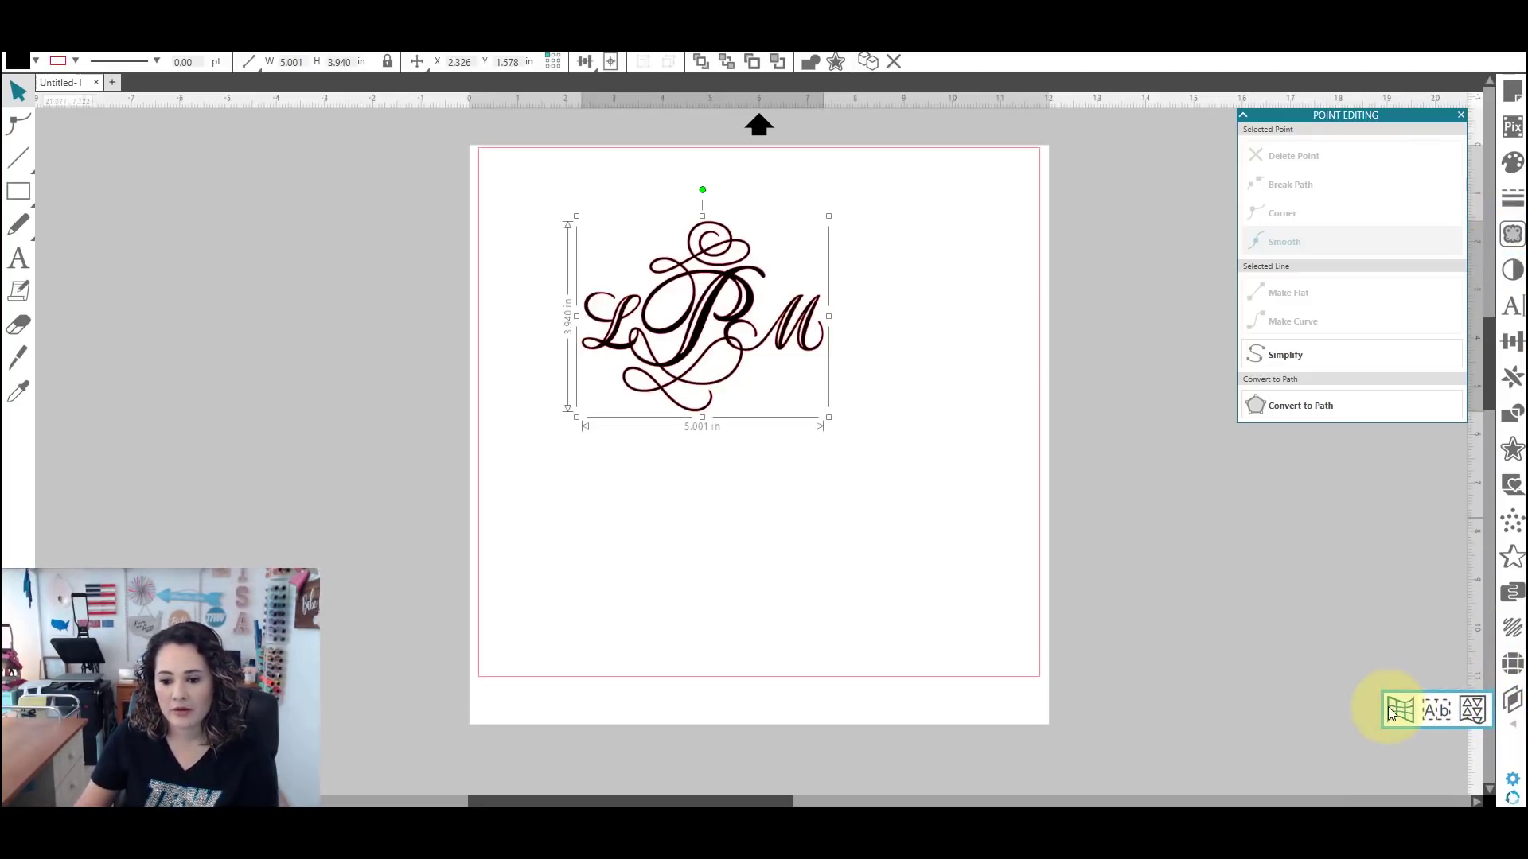
click(1398, 712)
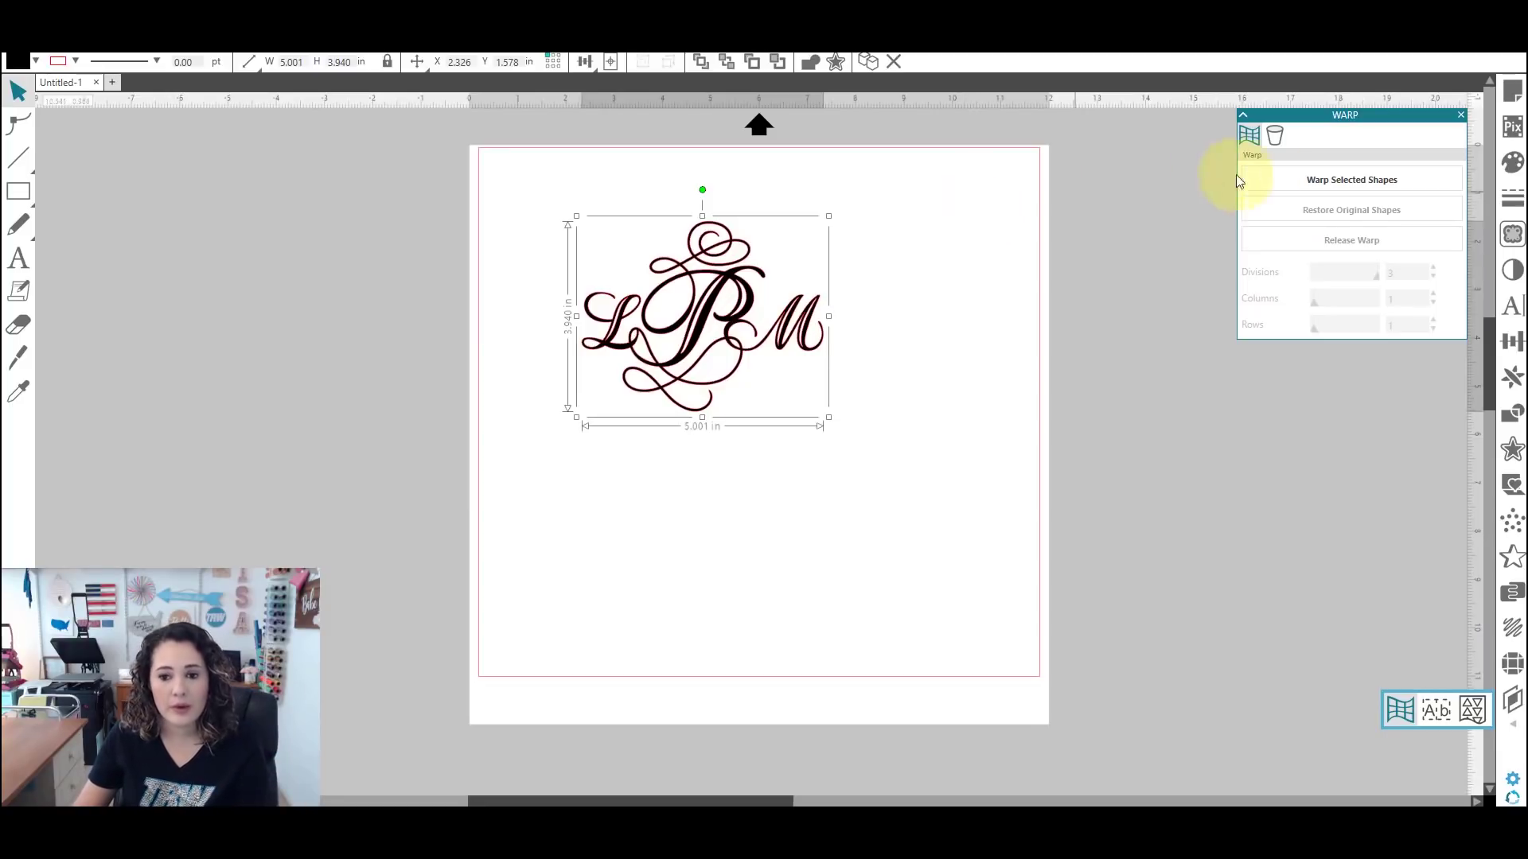
click(1273, 137)
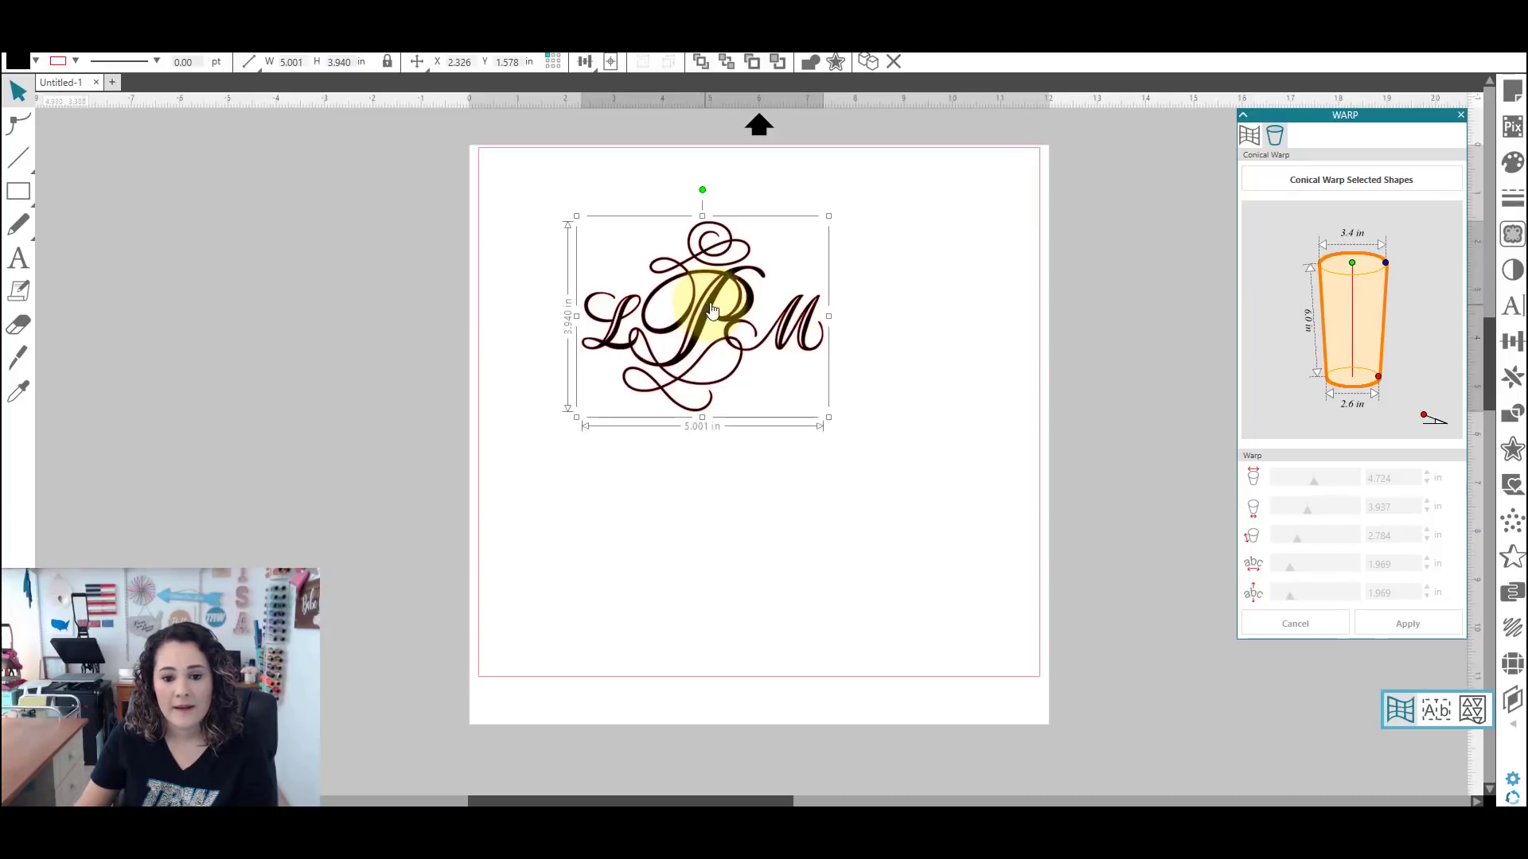
click(1314, 181)
drag(689, 344, 725, 443)
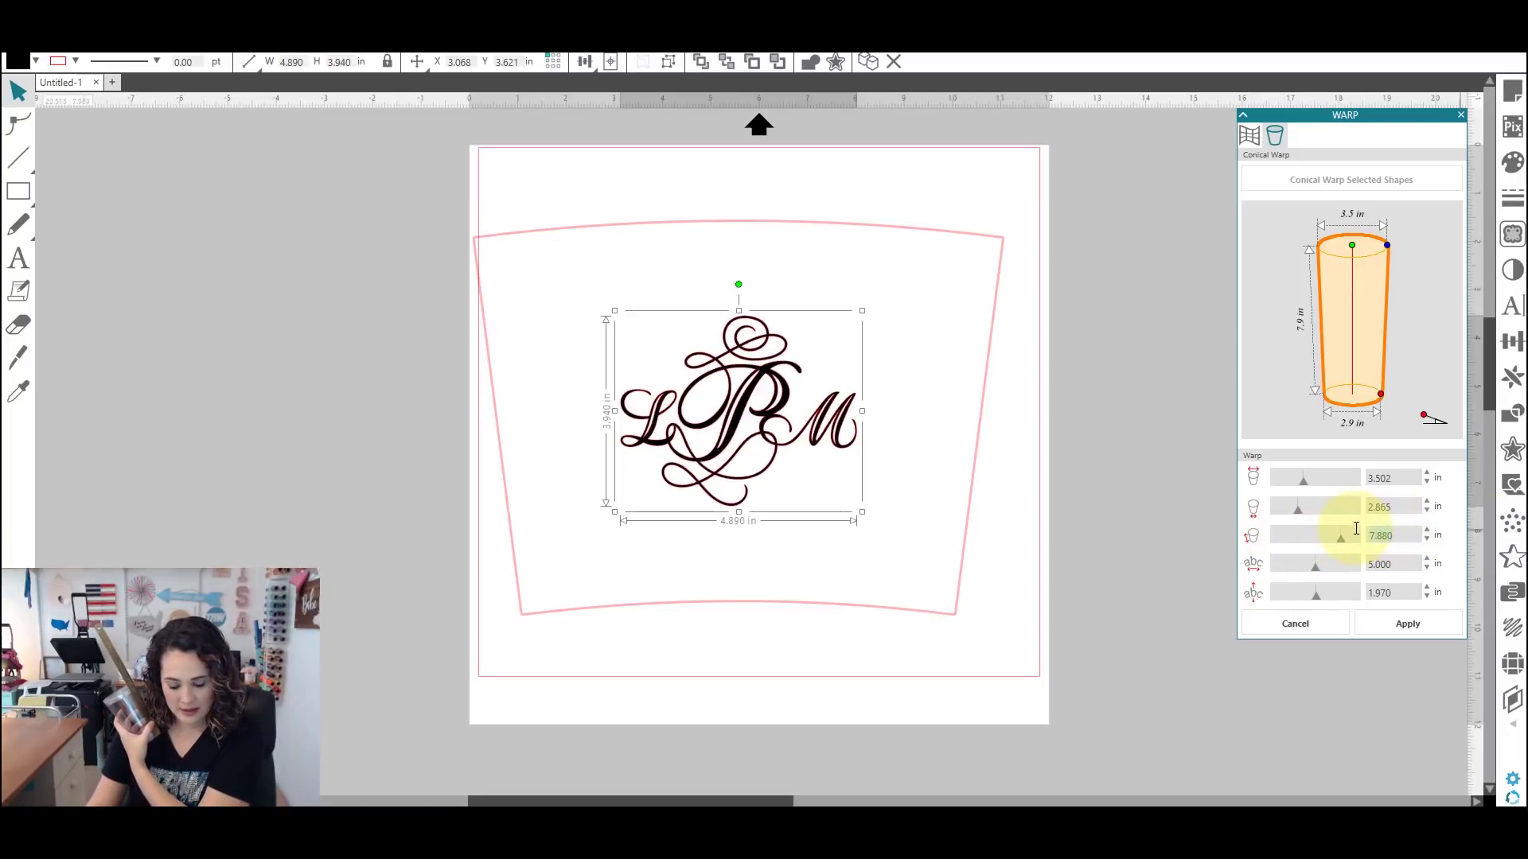
Set the conical warp's cup height to 6 in and enlarge the monogram on it to 5.325 in wide.
text(6)
key(Return)
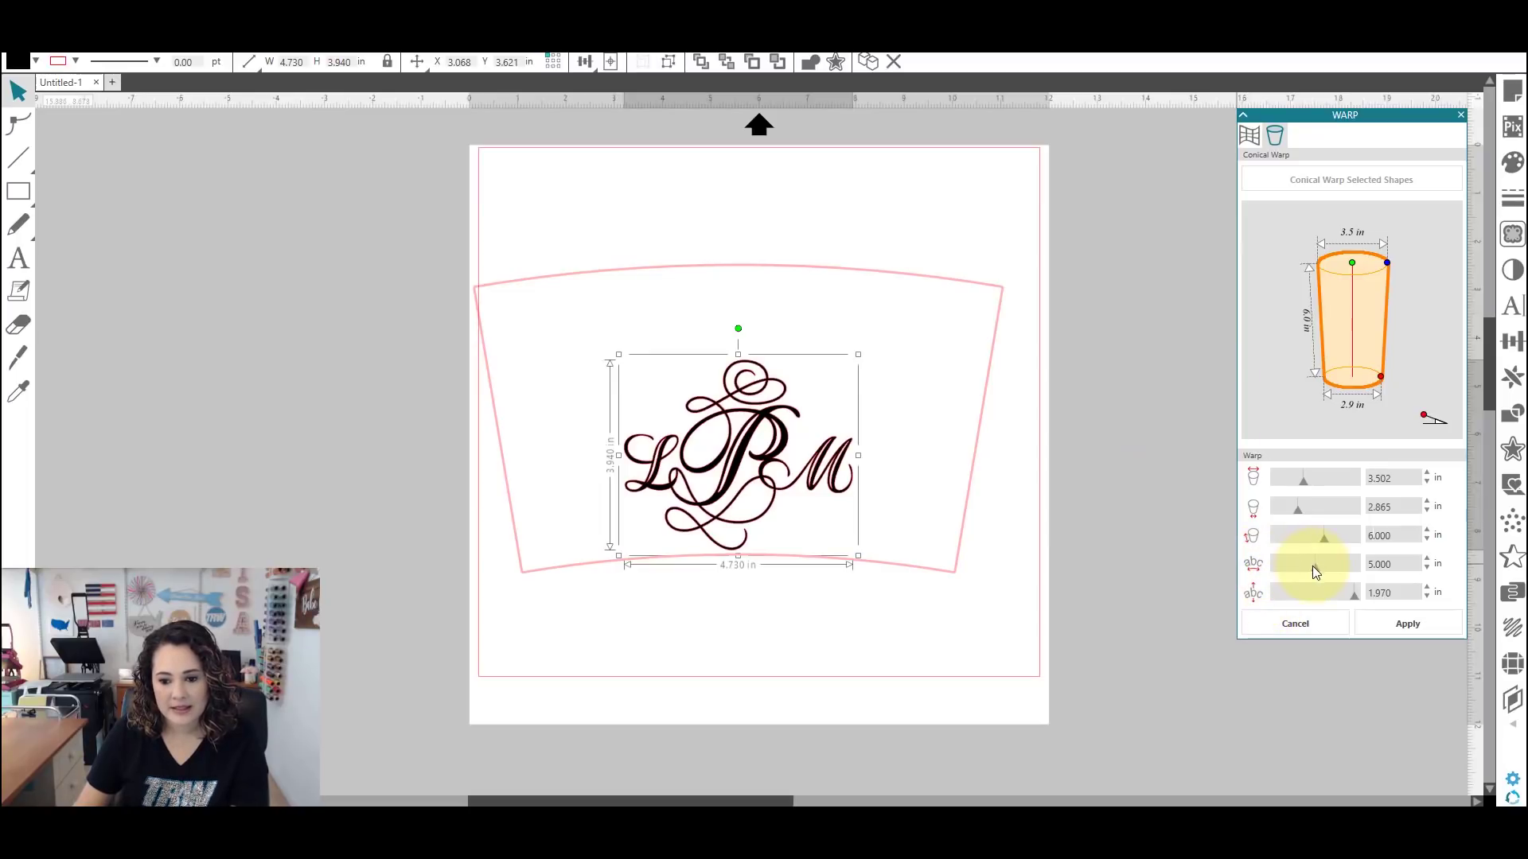
drag(1314, 570, 1316, 569)
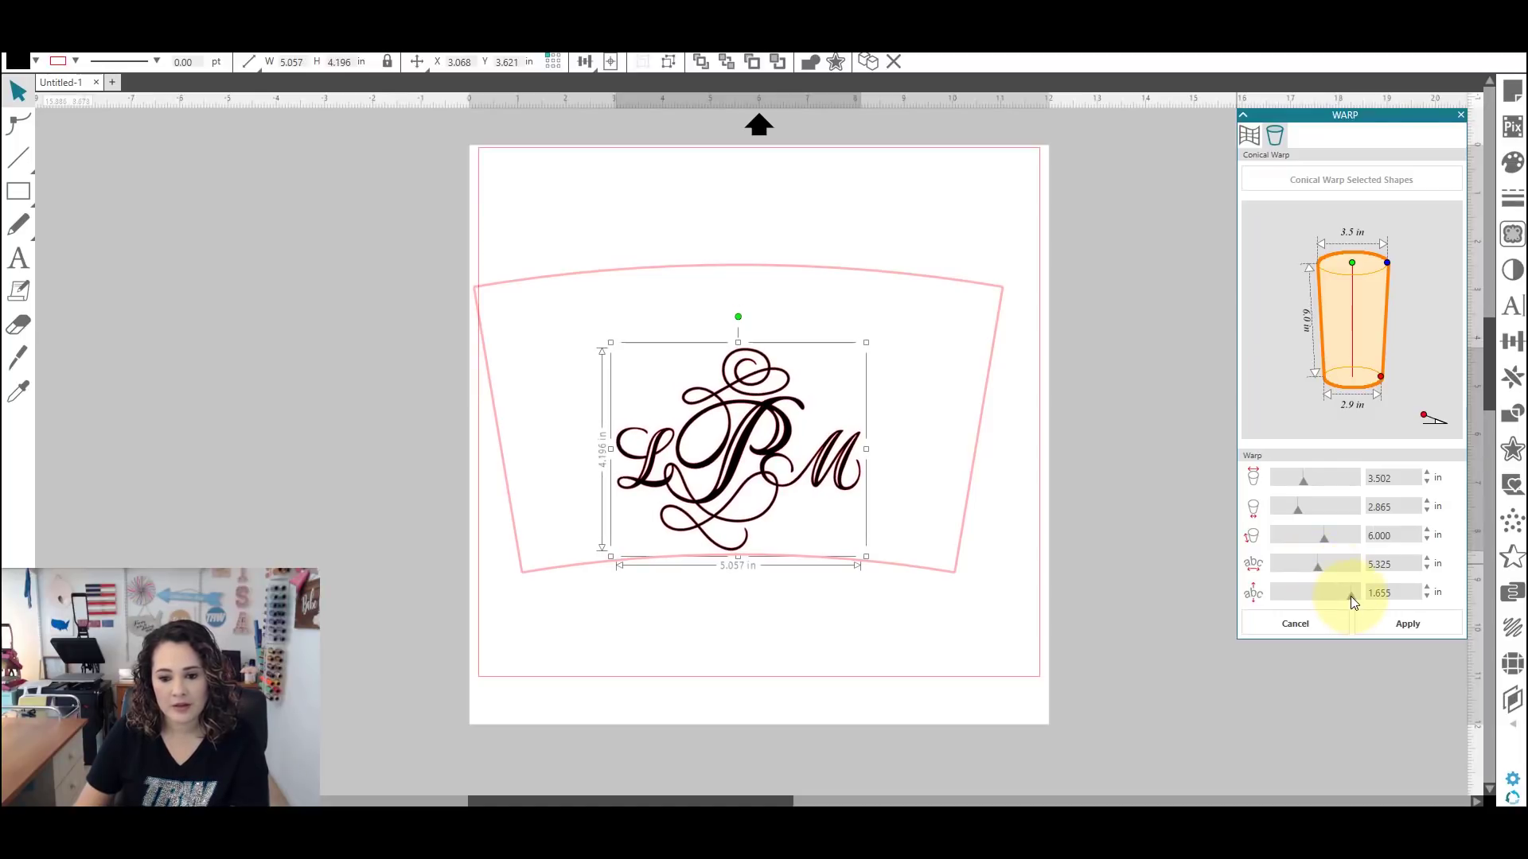
Adjust the monogram's vertical position within the conical template to 1.016 in and apply the warp.
mouse_move(1350, 596)
mouse_down()
mouse_move(1286, 596)
mouse_move(1355, 592)
mouse_move(1327, 591)
mouse_up()
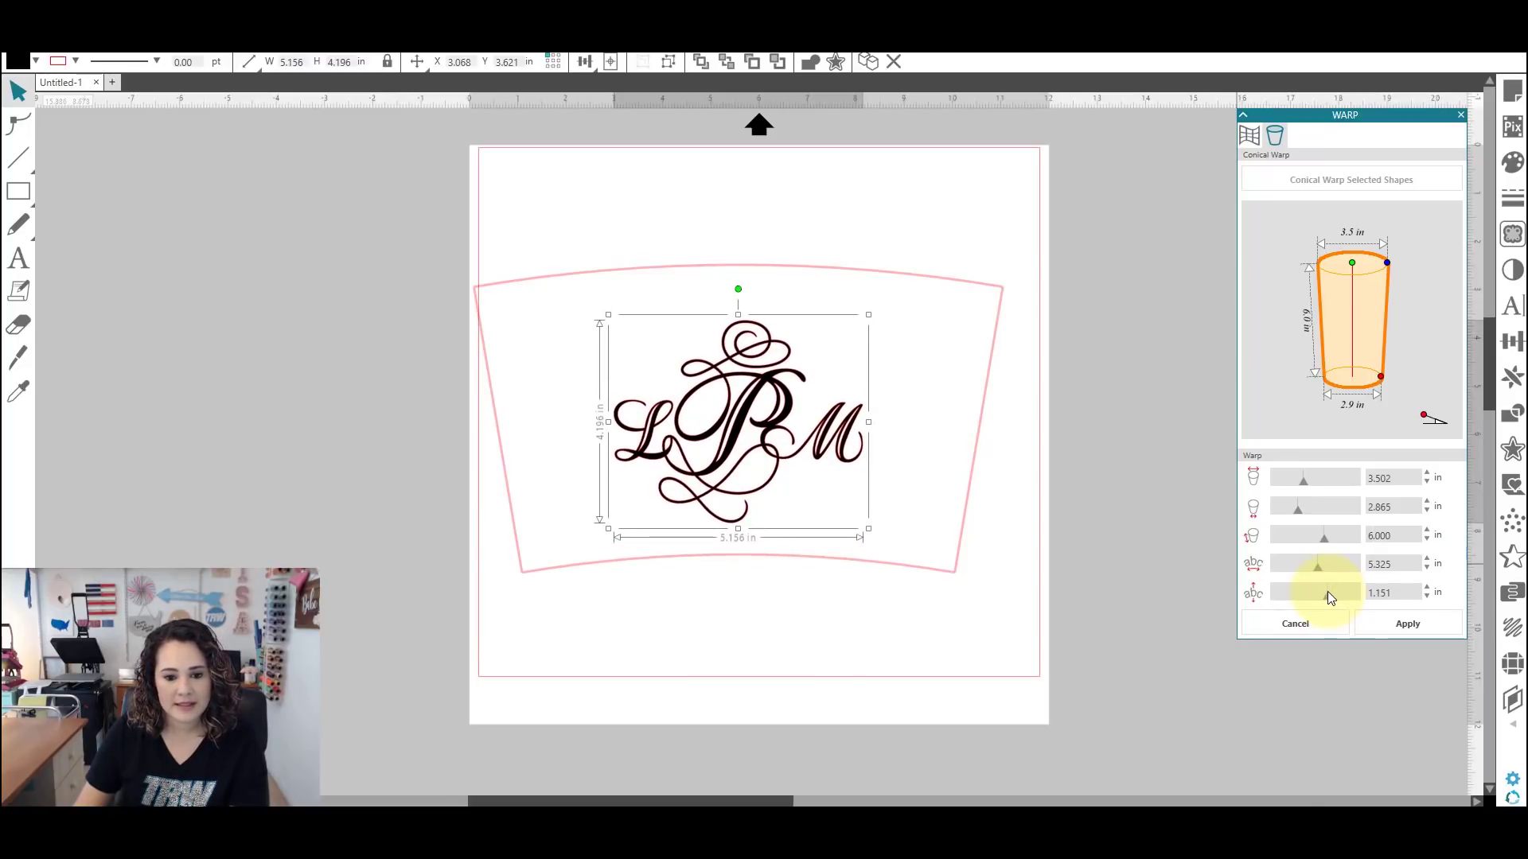
drag(1325, 592, 1321, 595)
click(1408, 626)
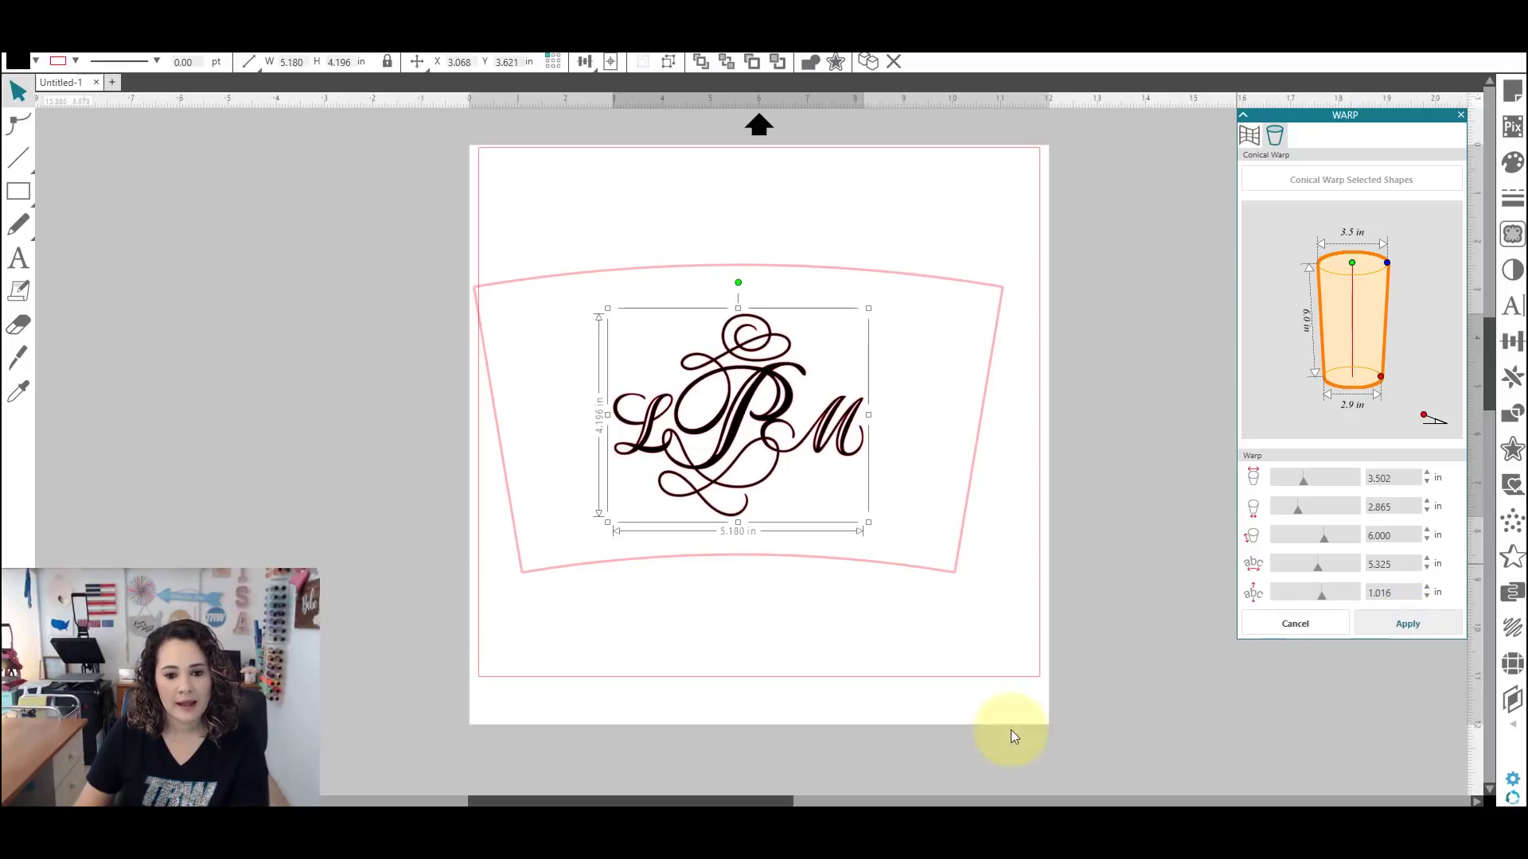
Move the warped monogram up and slightly left on the page and open the cut setup for sending.
drag(736, 394, 728, 325)
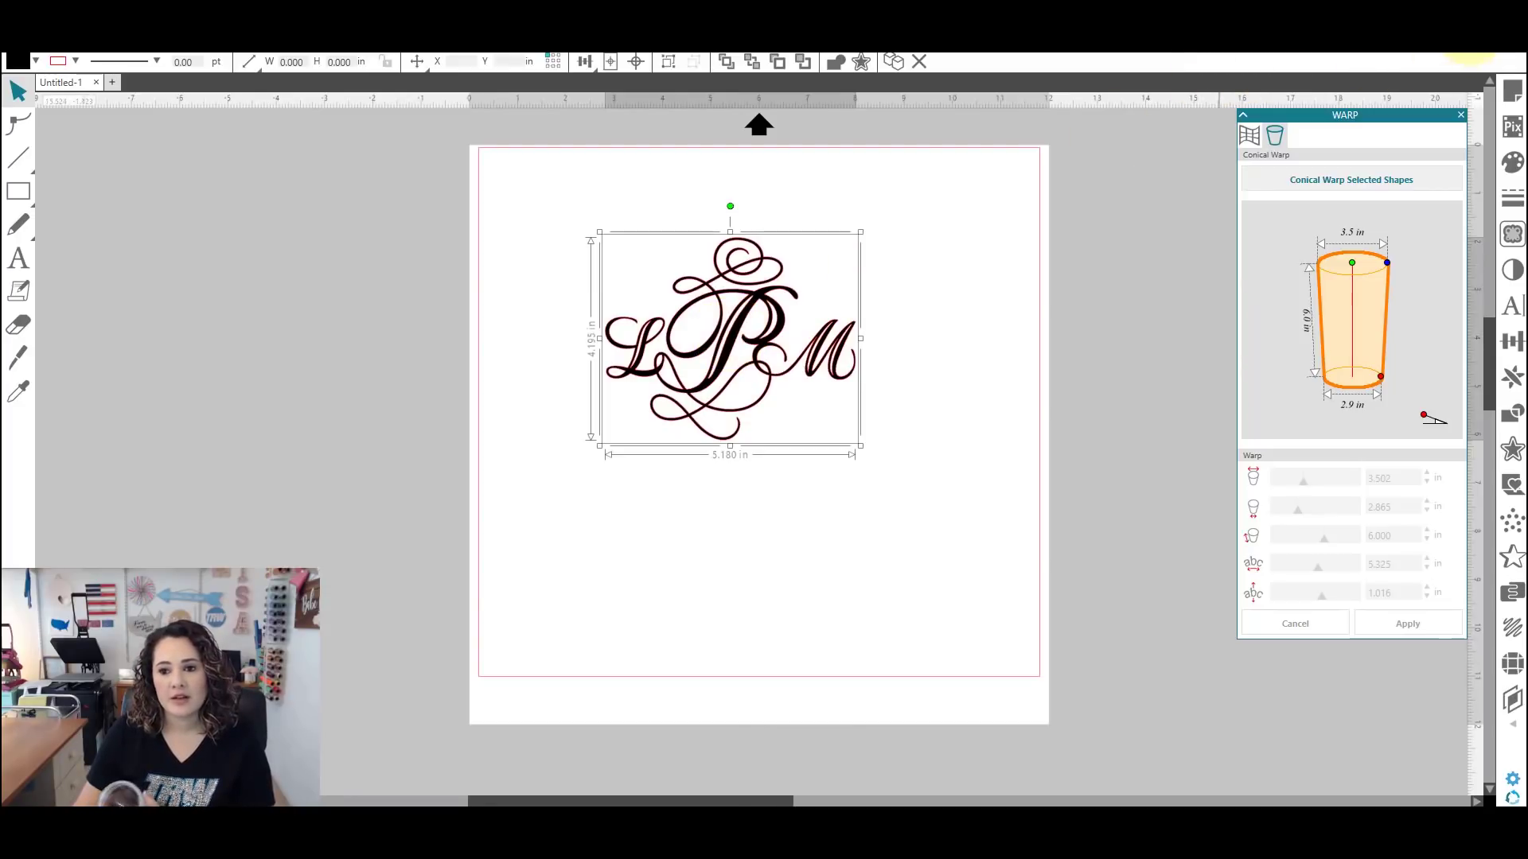
click(1461, 114)
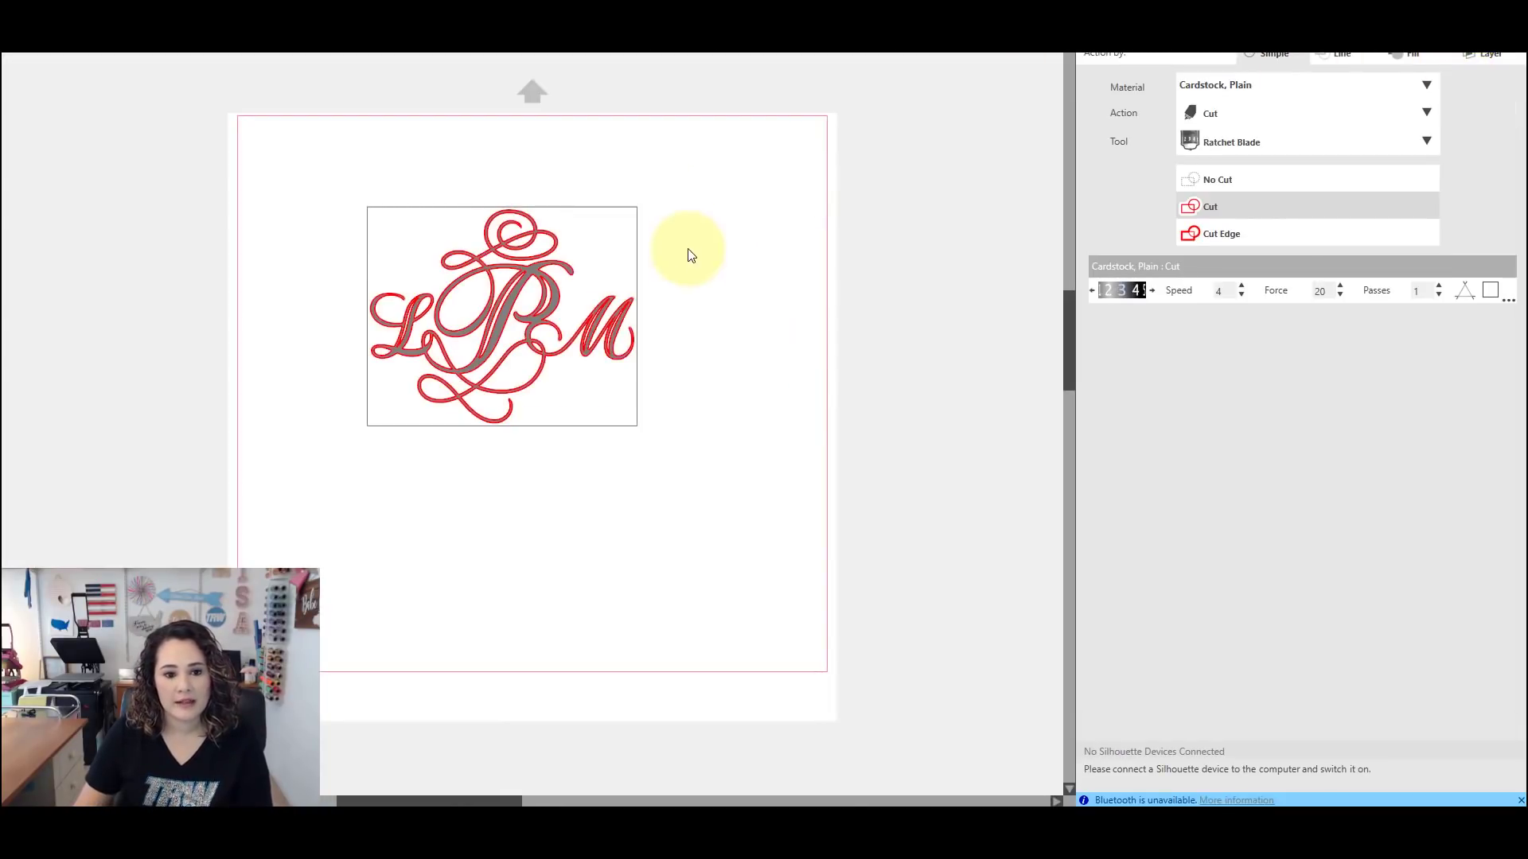